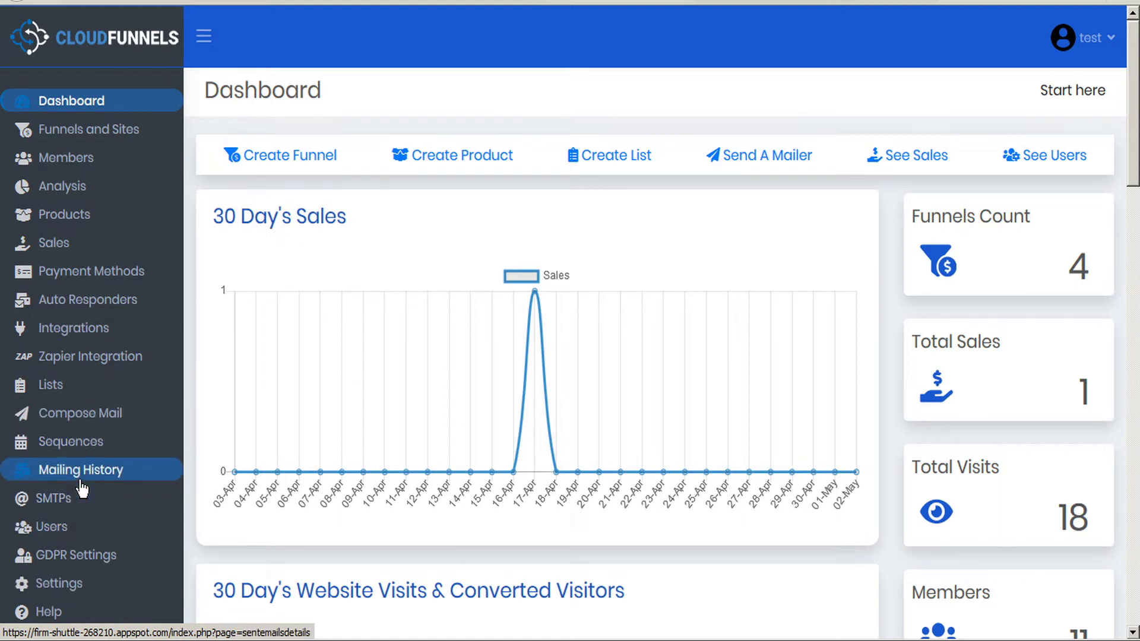
# Step: Open the General Settings page from the Settings sidebar entry
pyautogui.click(58, 585)
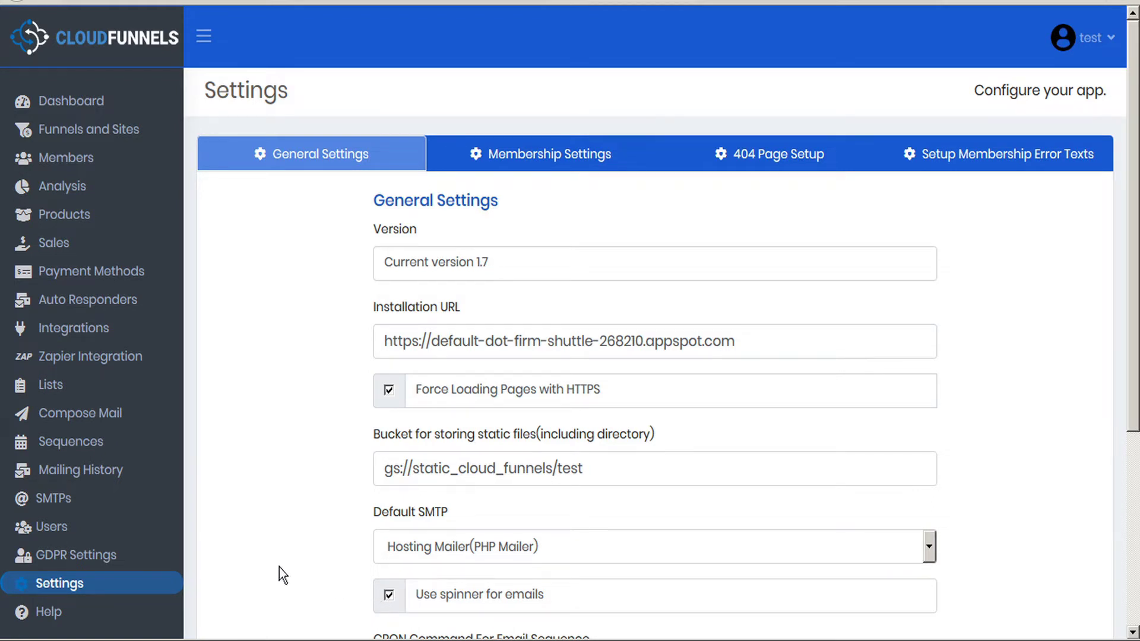
# Step: View the SMTP Records list, then move on to the Compose Mail form
pyautogui.click(62, 501)
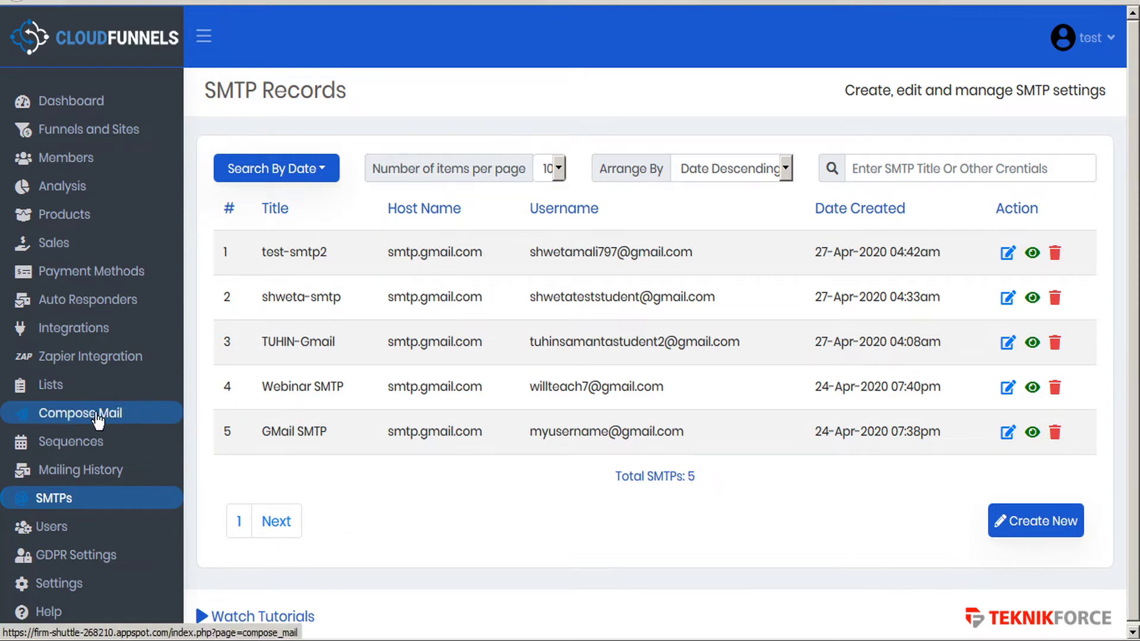
pyautogui.click(61, 418)
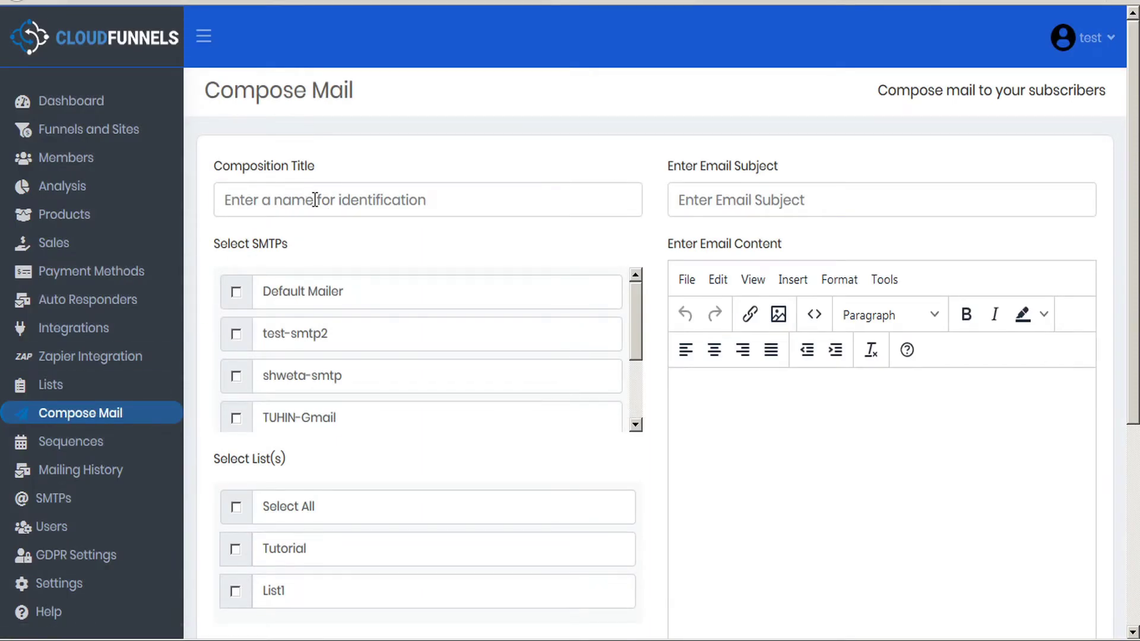
# Step: Enter demo1 as the Composition Title
pyautogui.click(315, 199)
pyautogui.write('demo')
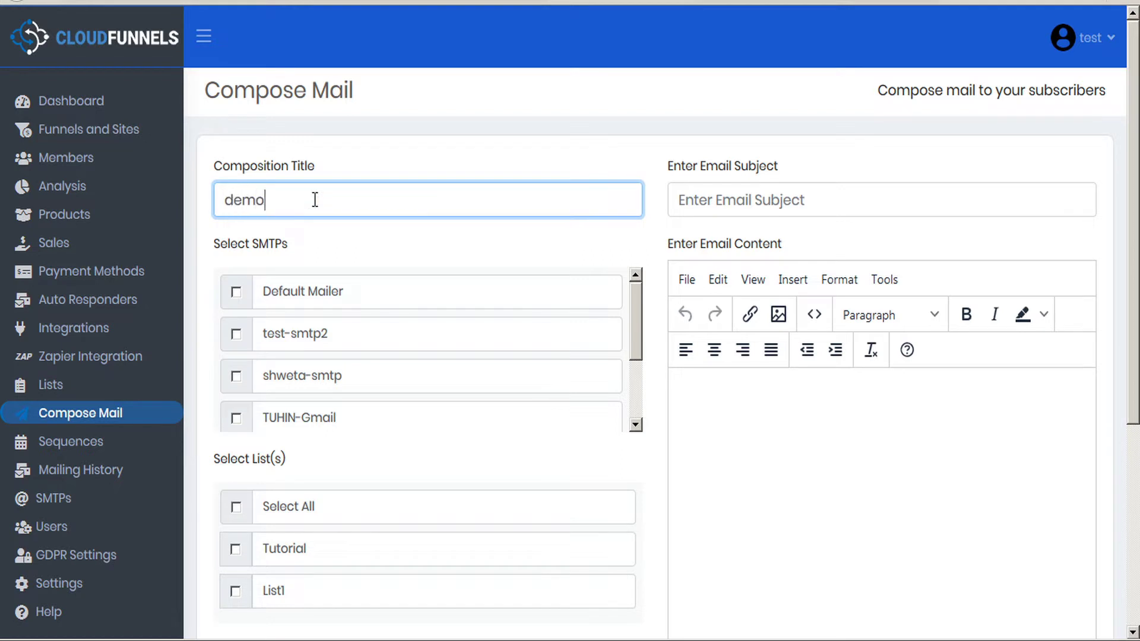
pyautogui.write('1')
pyautogui.moveTo(636, 318); pyautogui.dragTo(636, 400)
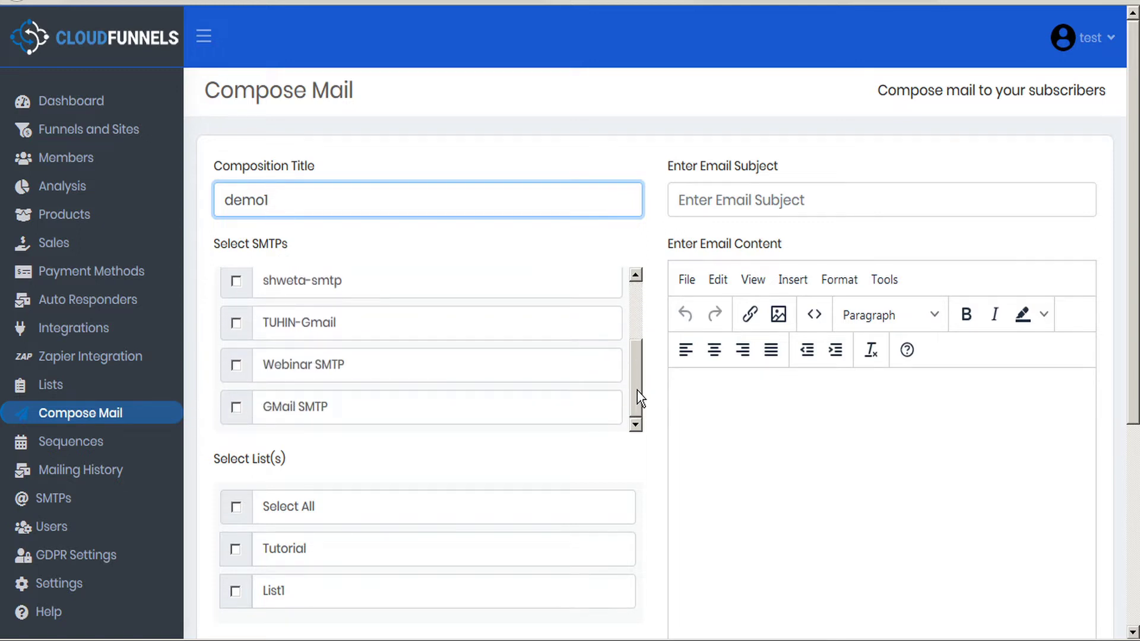
pyautogui.moveTo(635, 369); pyautogui.dragTo(641, 298)
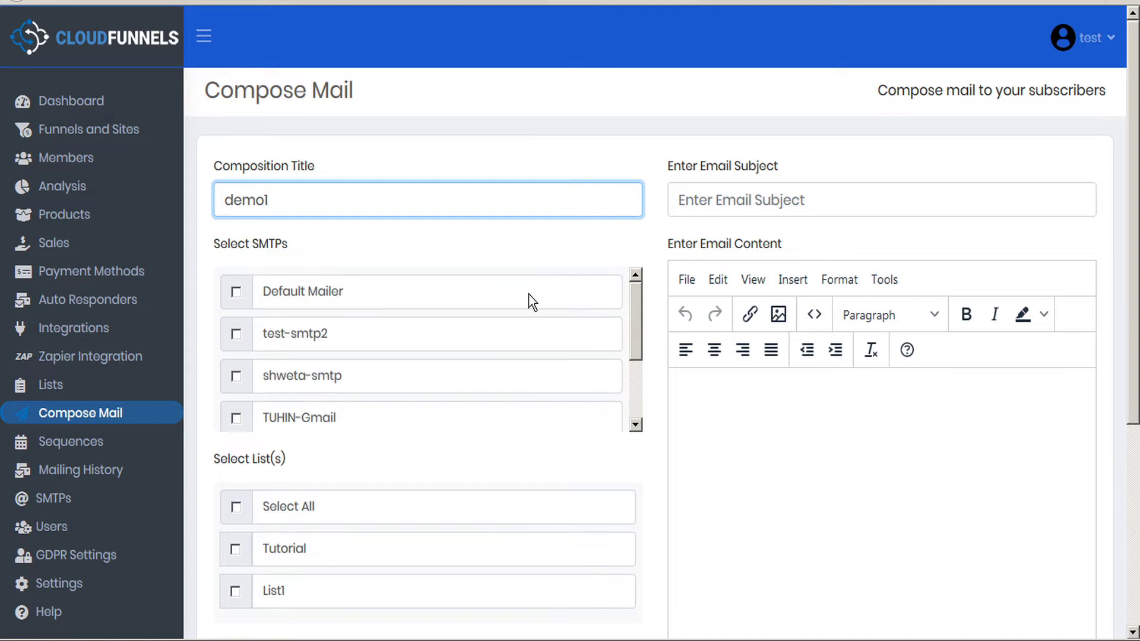
# Step: Leave test-smtp2 as the only SMTP ticked under Select SMTPs
pyautogui.click(236, 292)
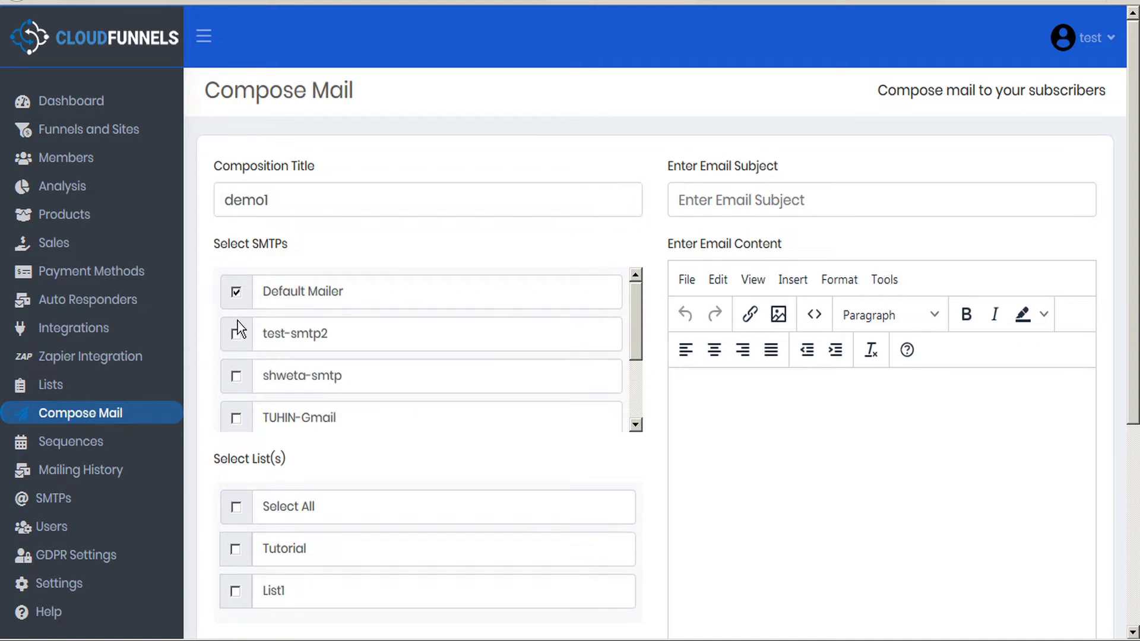
pyautogui.click(236, 334)
pyautogui.moveTo(636, 332); pyautogui.dragTo(636, 393)
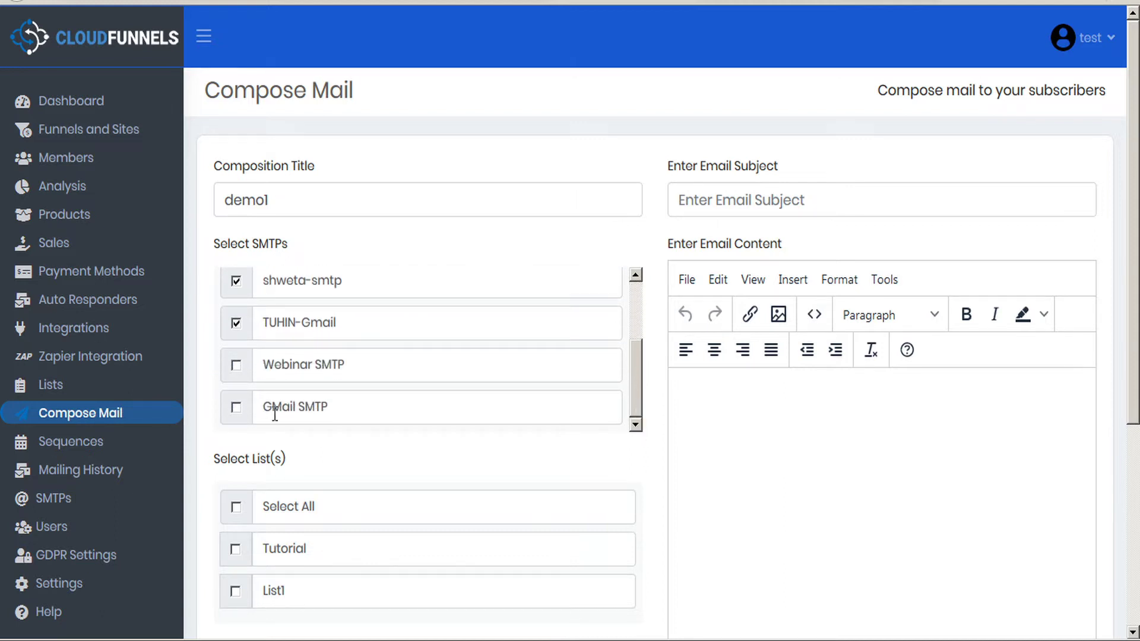
pyautogui.click(236, 365)
pyautogui.click(235, 367)
pyautogui.click(236, 322)
pyautogui.scroll(3, 258, 336)
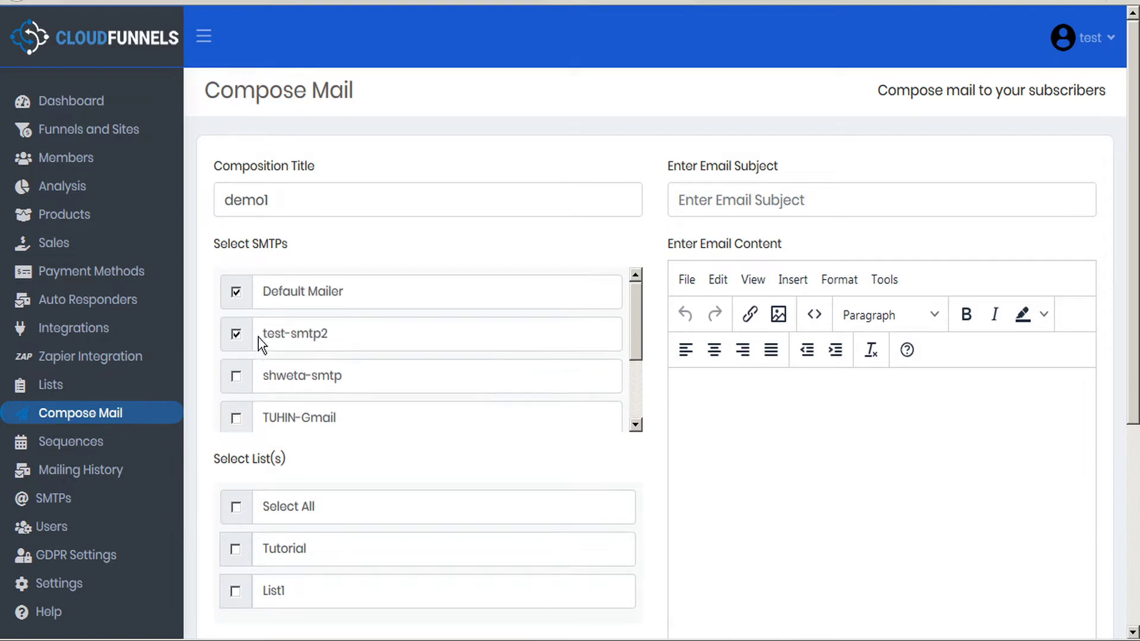
pyautogui.click(237, 293)
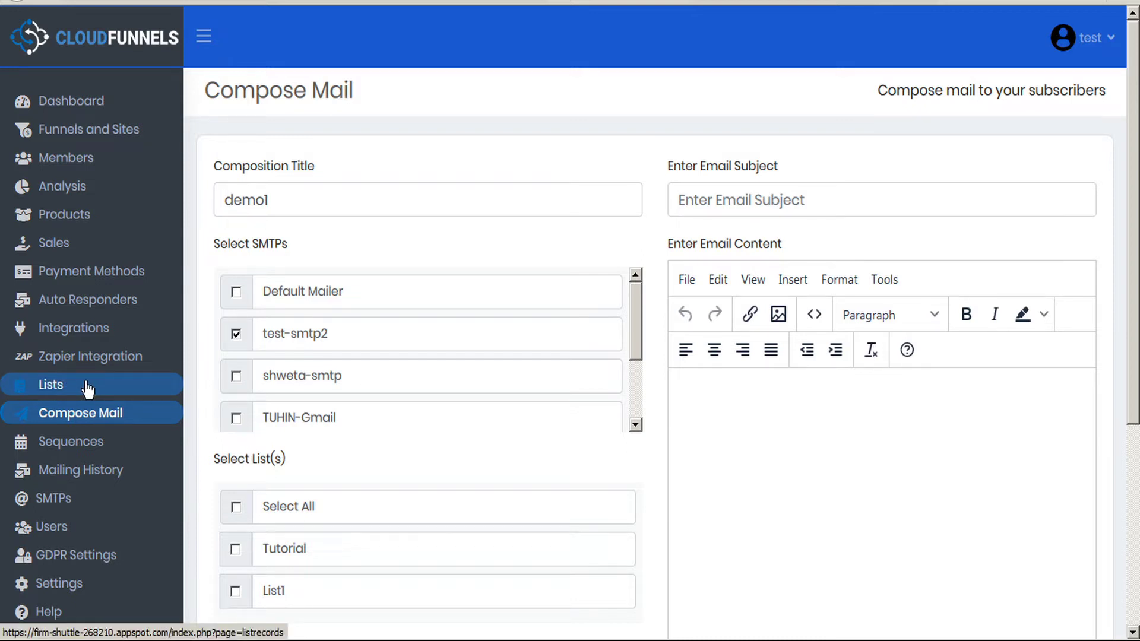
# Step: Tick Select All under Select List(s), then untick List1 so only Tutorial remains
pyautogui.click(236, 509)
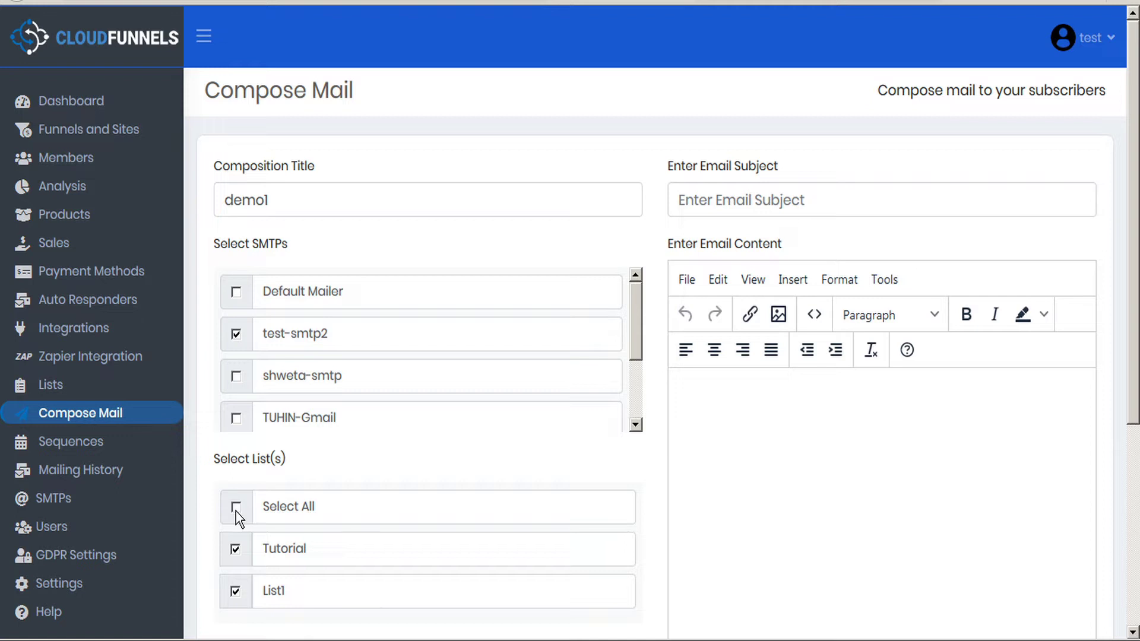
pyautogui.click(236, 594)
# Step: Paste a custom recipient e-mail address into Enter Custom Emails
pyautogui.scroll(-5, 655, 486)
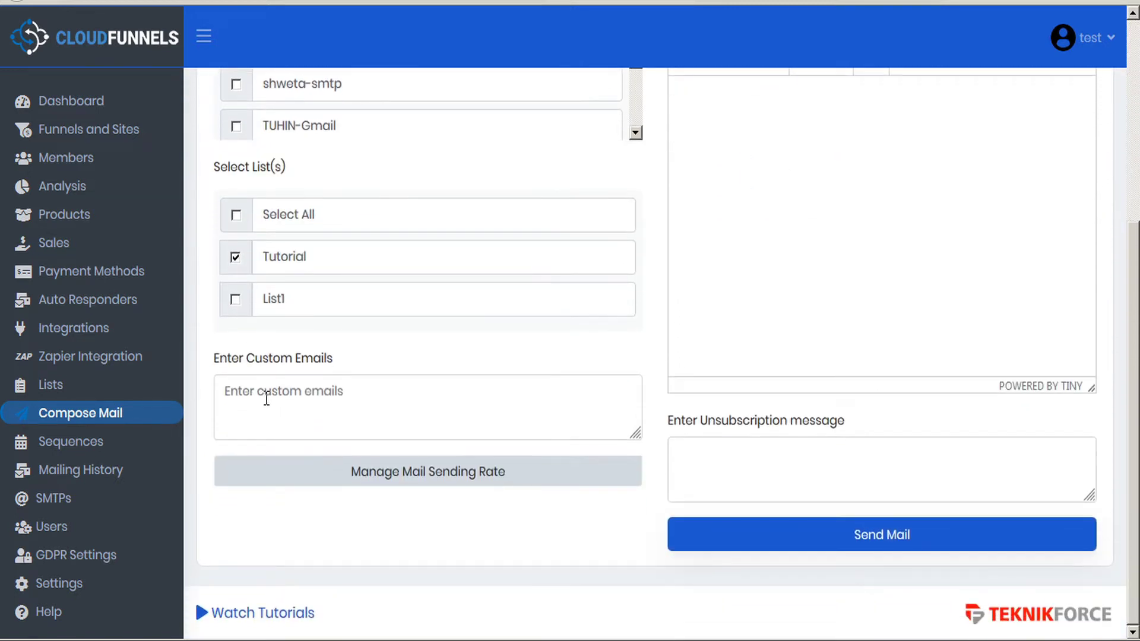
pyautogui.click(267, 399)
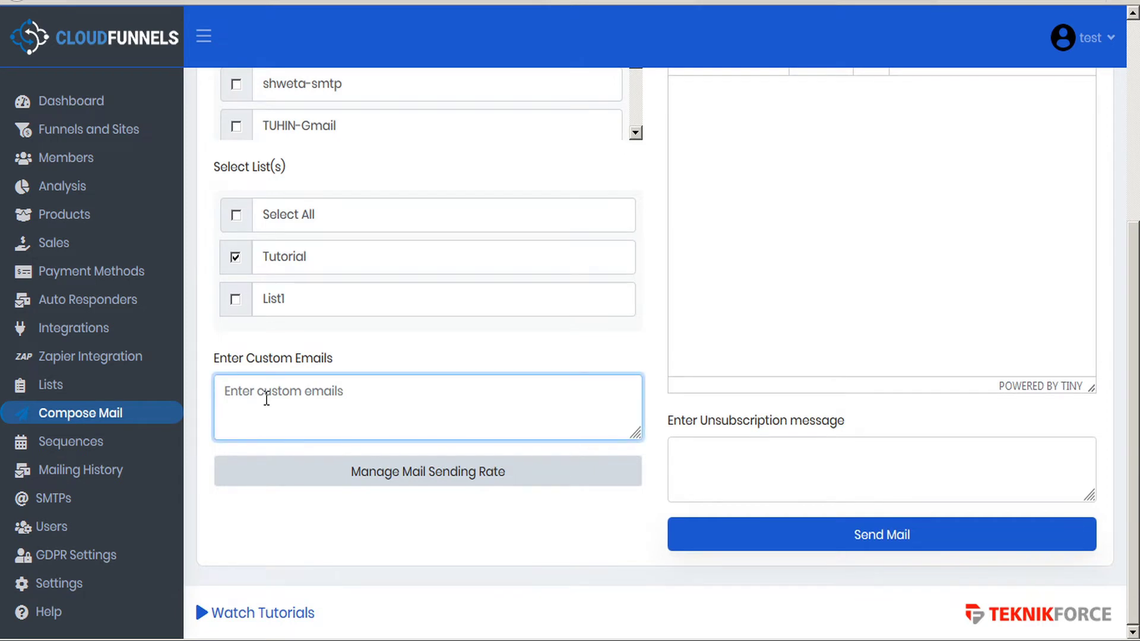
pyautogui.hotkey('ctrl', 'v')
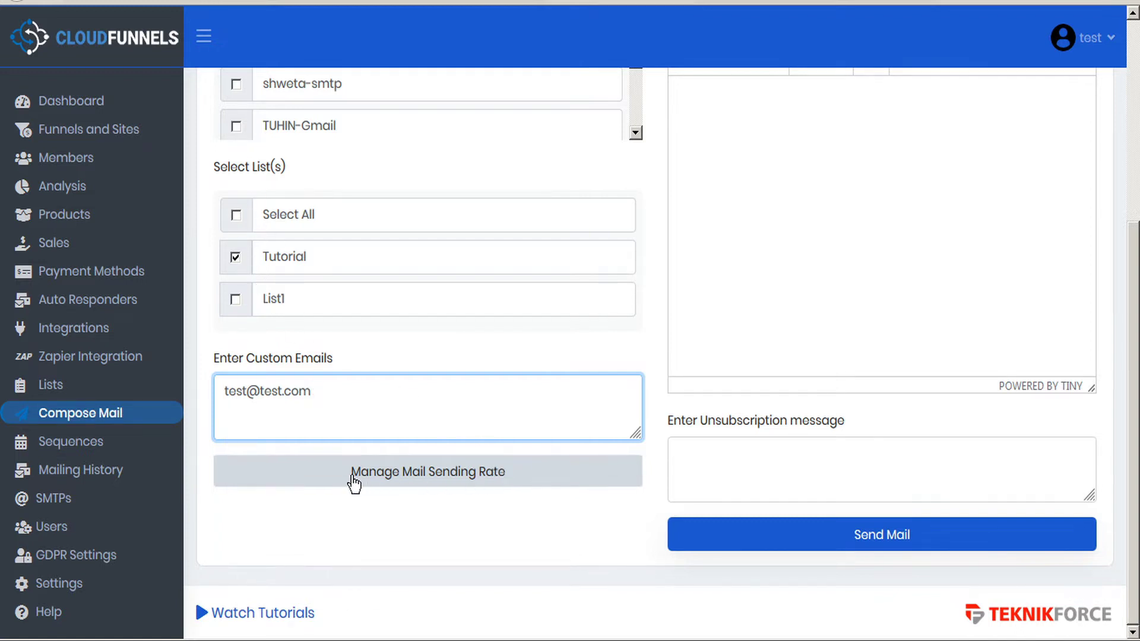
# Step: Show Manage Mail Sending Rate with group size 20 and a 30-second delay
pyautogui.click(426, 480)
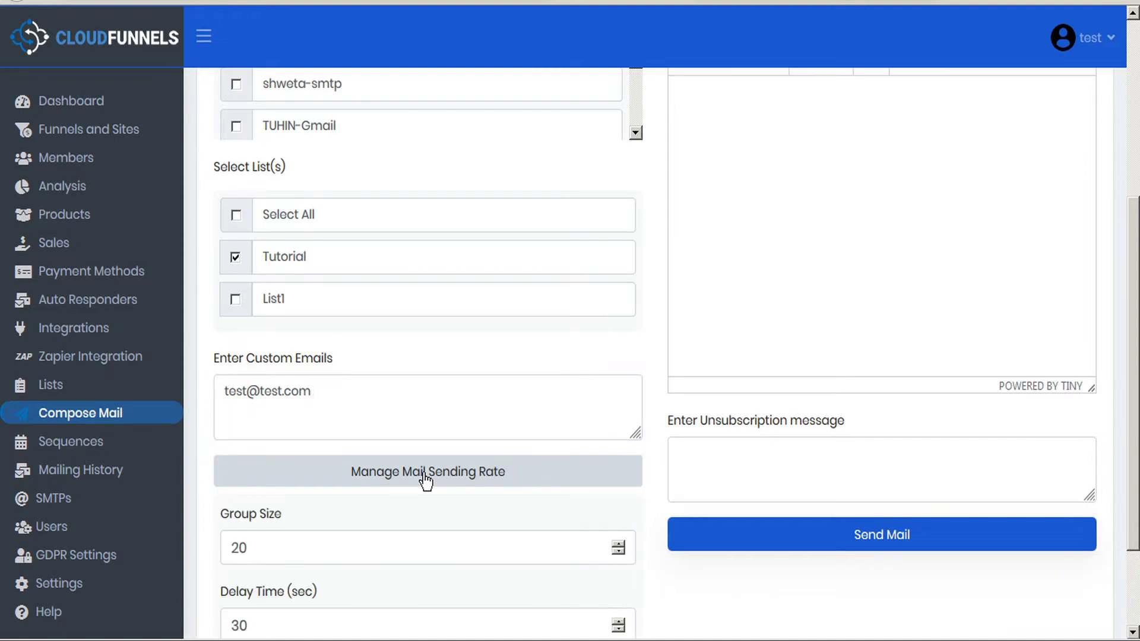
pyautogui.scroll(-1, 650, 477)
pyautogui.scroll(-2, 650, 477)
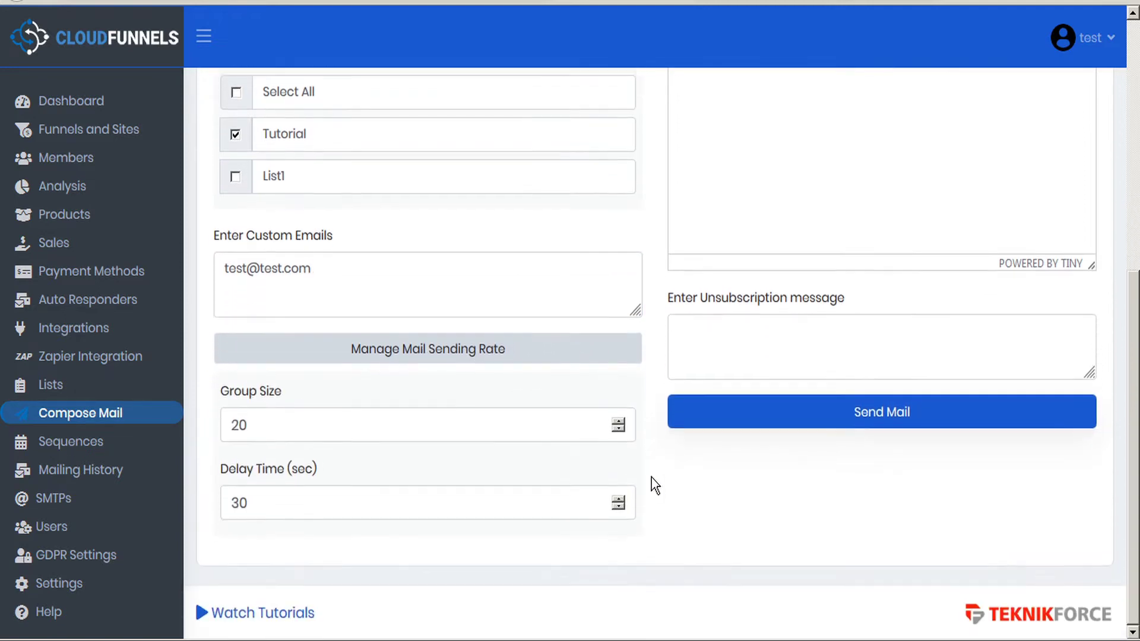
pyautogui.click(261, 422)
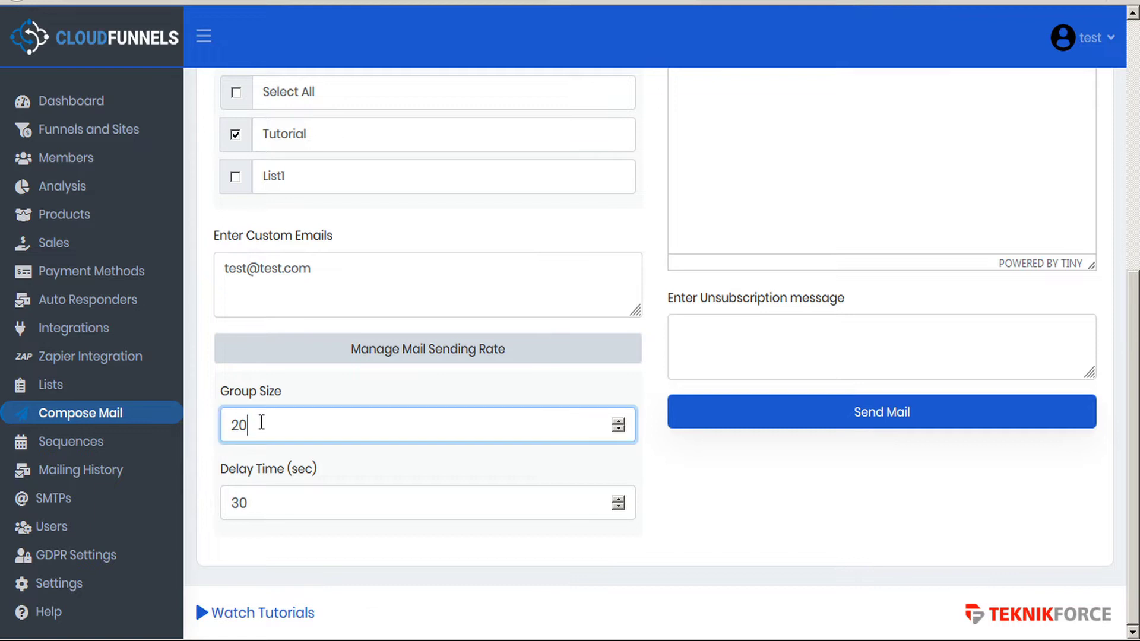
pyautogui.write('00')
pyautogui.moveTo(260, 501); pyautogui.dragTo(211, 502)
pyautogui.write('1')
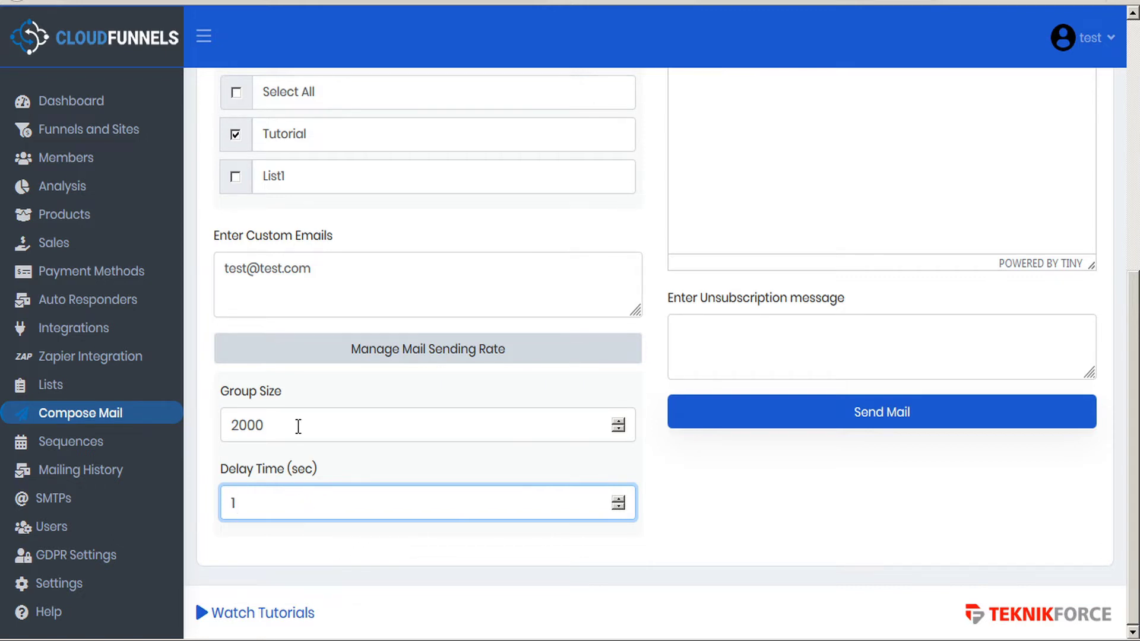
pyautogui.moveTo(298, 426); pyautogui.dragTo(248, 425)
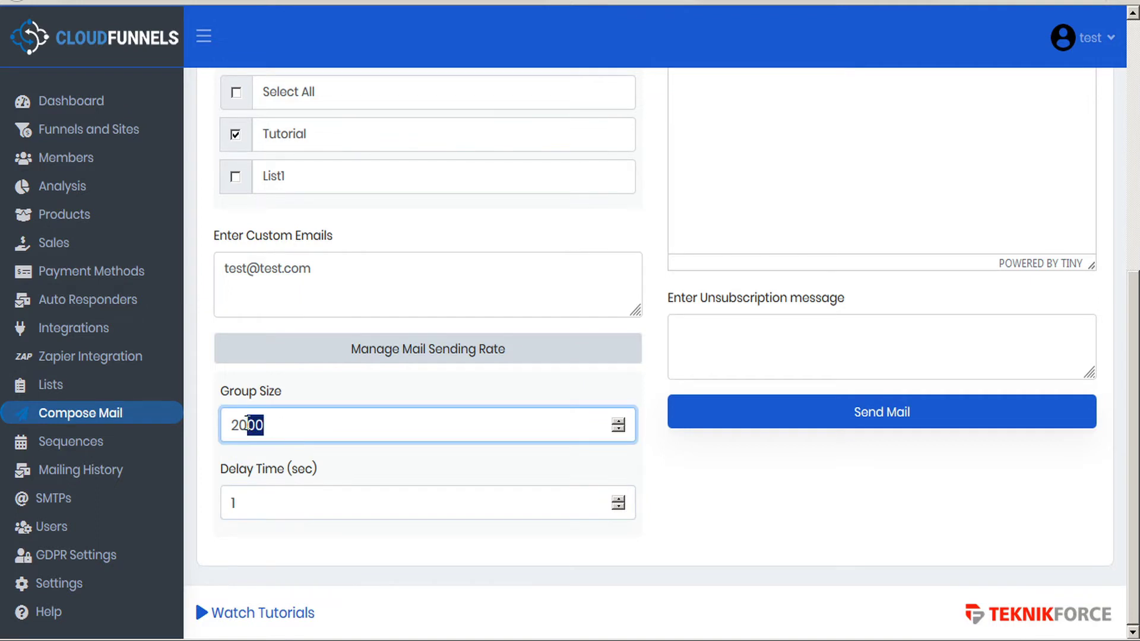
pyautogui.press('BackSpace')
pyautogui.doubleClick(291, 503)
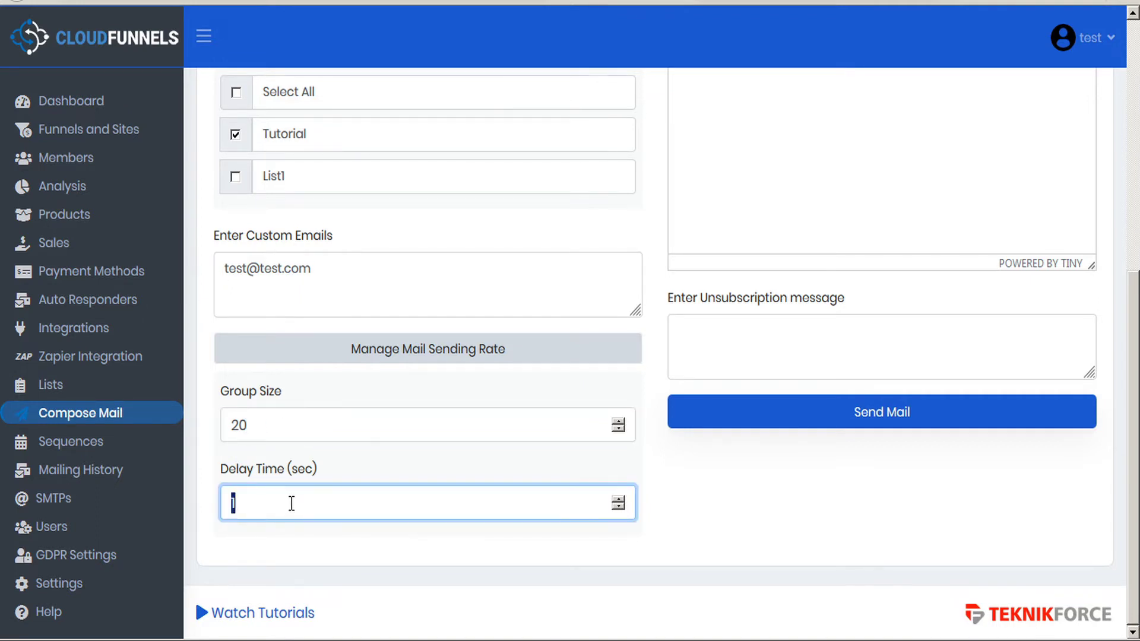
pyautogui.write('30')
pyautogui.scroll(7, 666, 498)
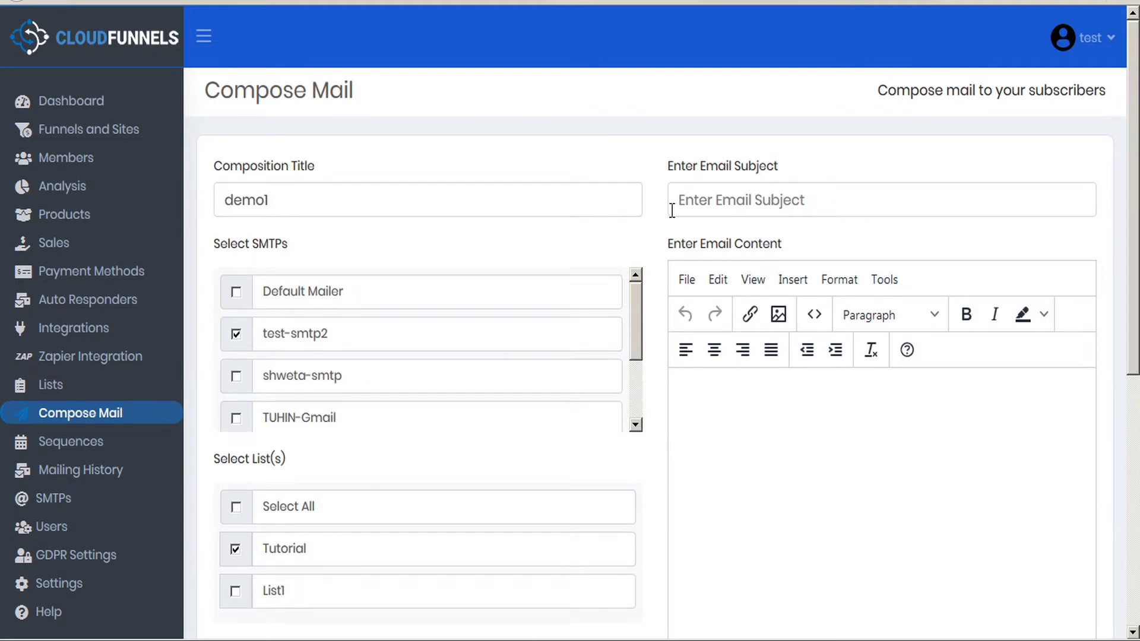
# Step: Paste 'Welcome to CloudFunnels!' as the subject, prefixed by spintax {Hi there|Hello there|Hey there}
pyautogui.click(717, 203)
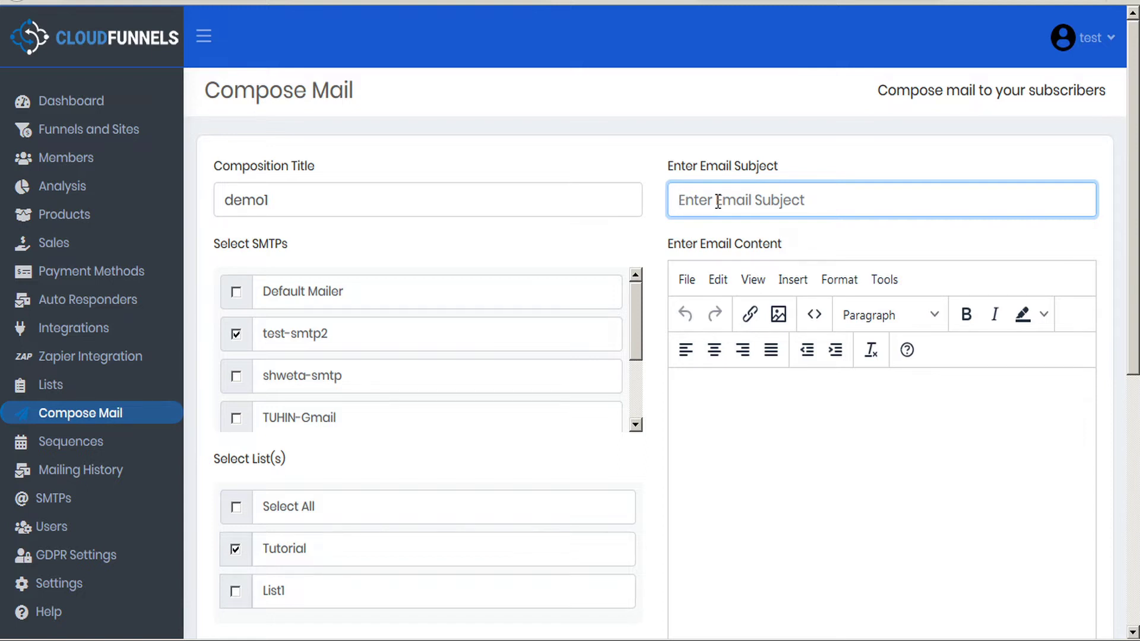
pyautogui.write('Welcome to CloudFunnels!')
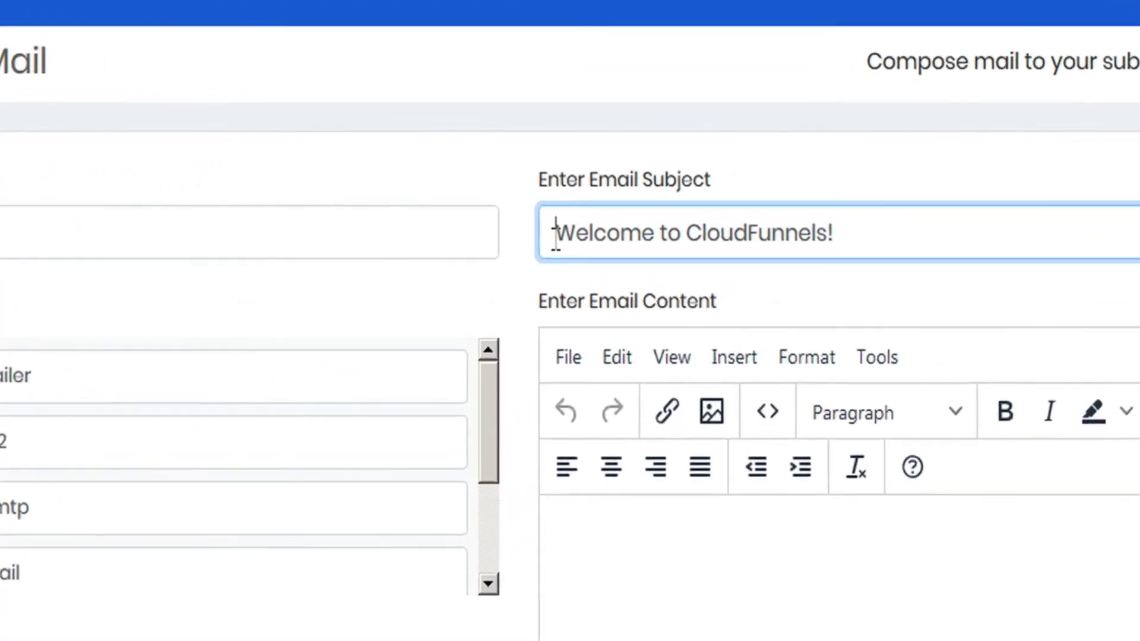
pyautogui.write('{}')
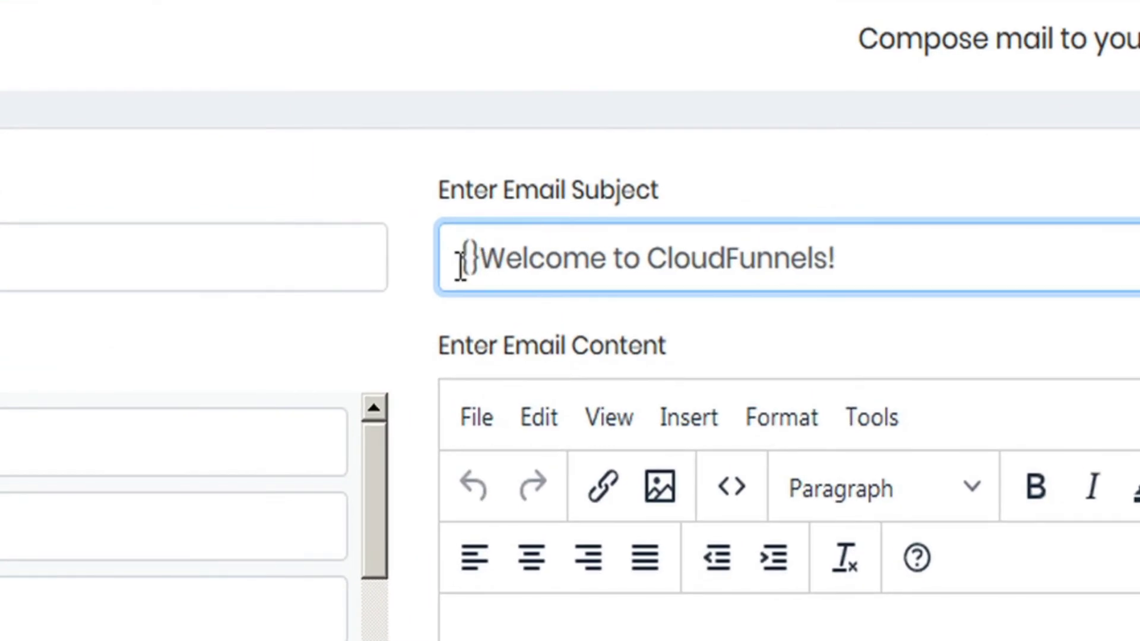
pyautogui.press('Left')
pyautogui.press('Left')
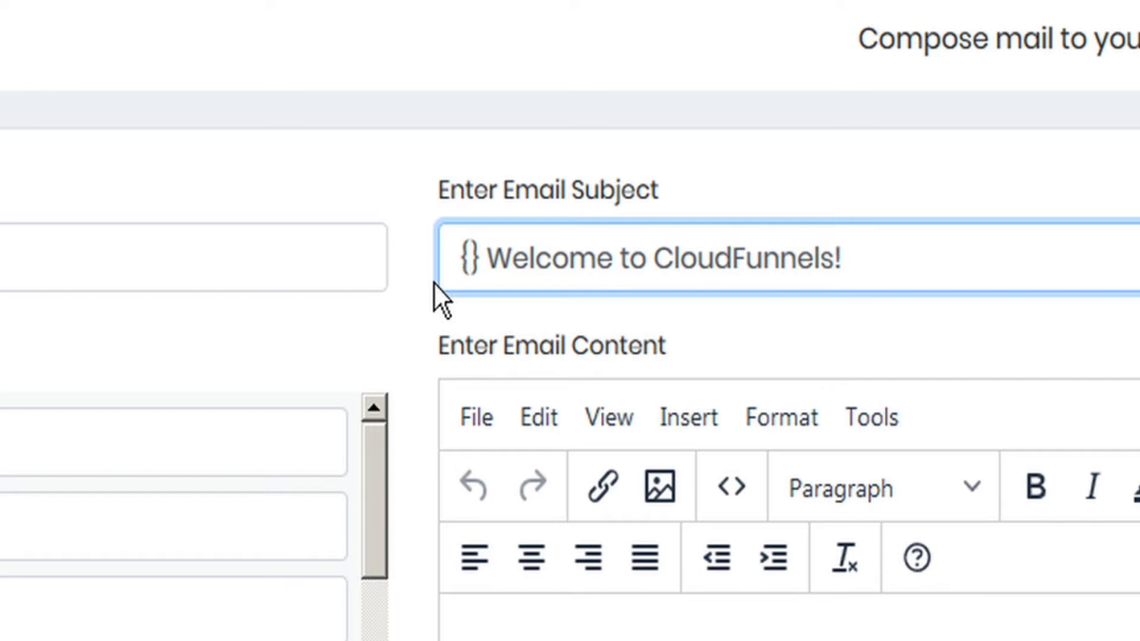
pyautogui.write('Hi there')
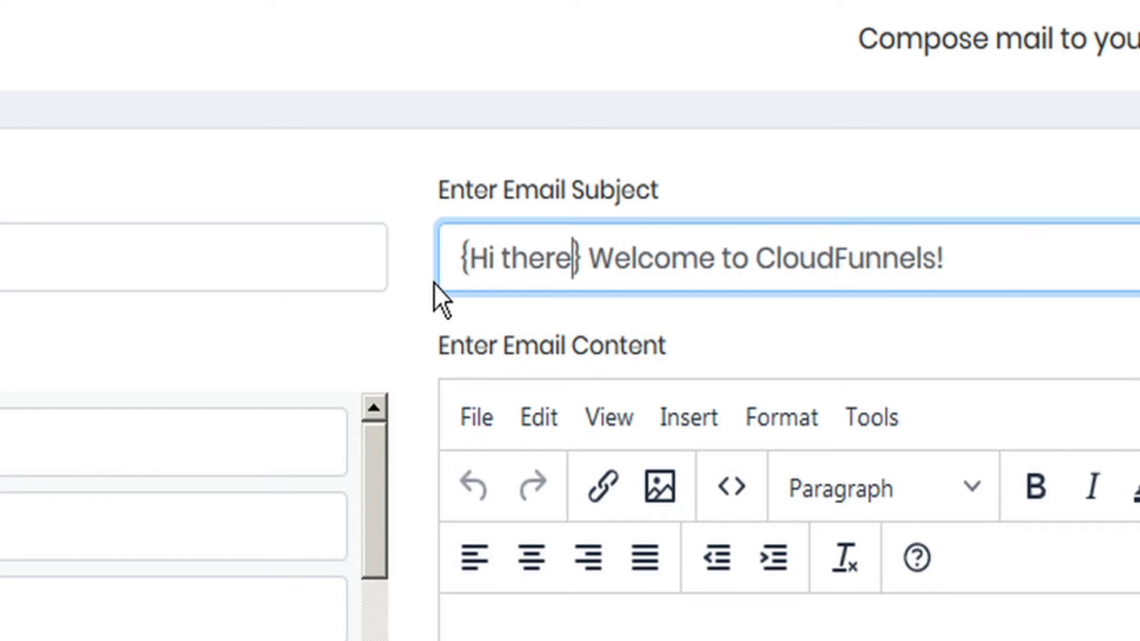
pyautogui.write(' Hello there')
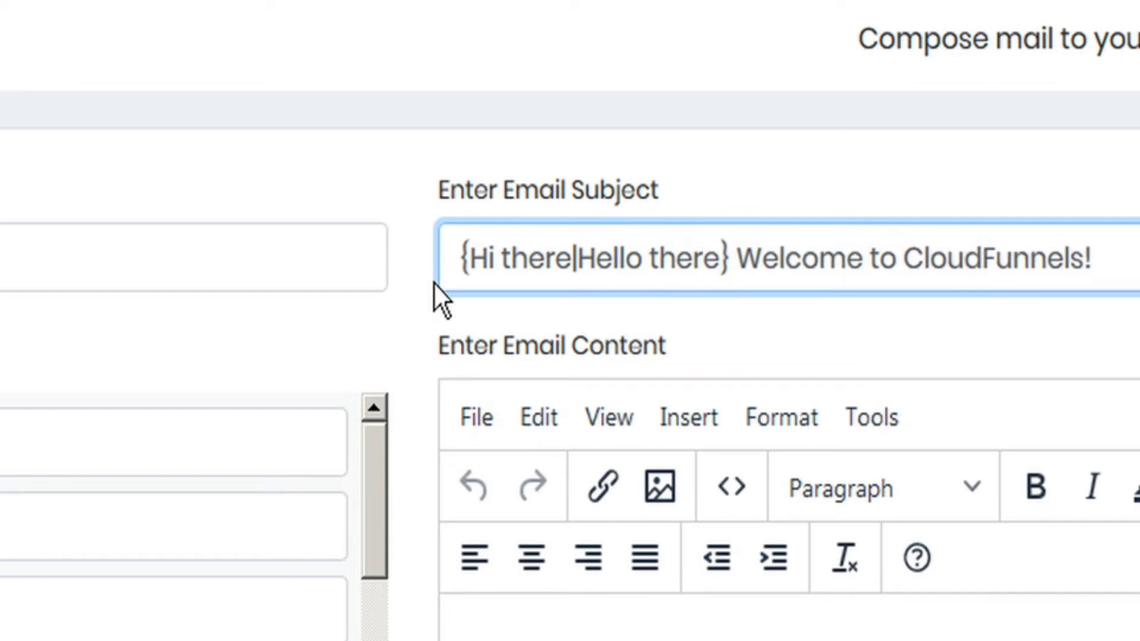
pyautogui.write('|Hey there')
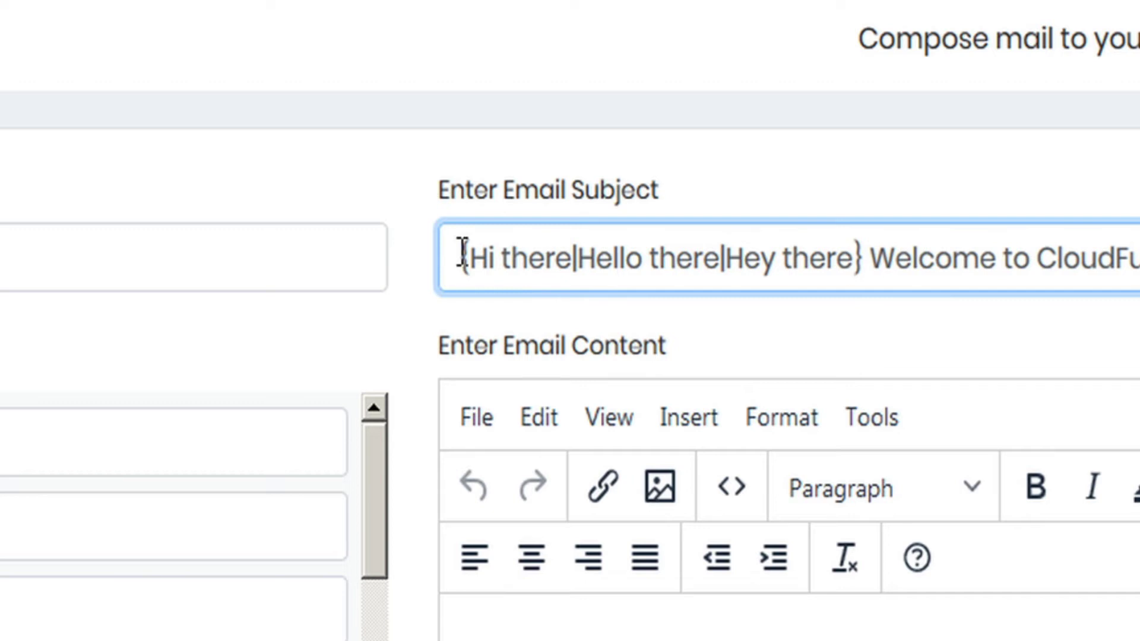
pyautogui.moveTo(579, 260); pyautogui.dragTo(572, 259)
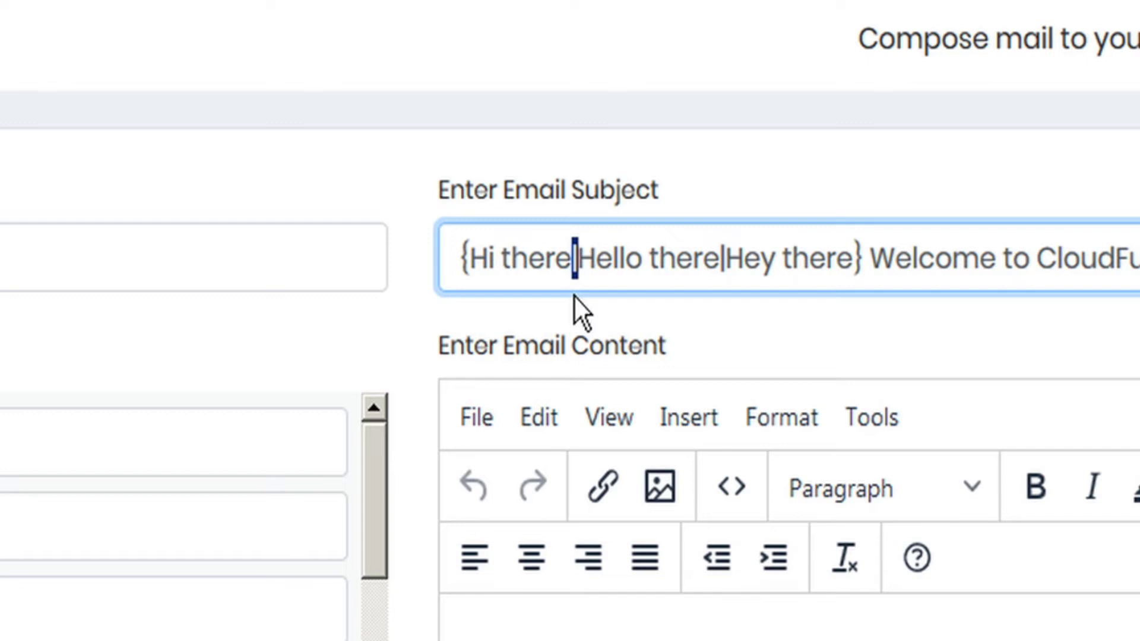
# Step: Highlight each subject spintax option in turn: Hi there, Hello there, Hey there
pyautogui.click(462, 256)
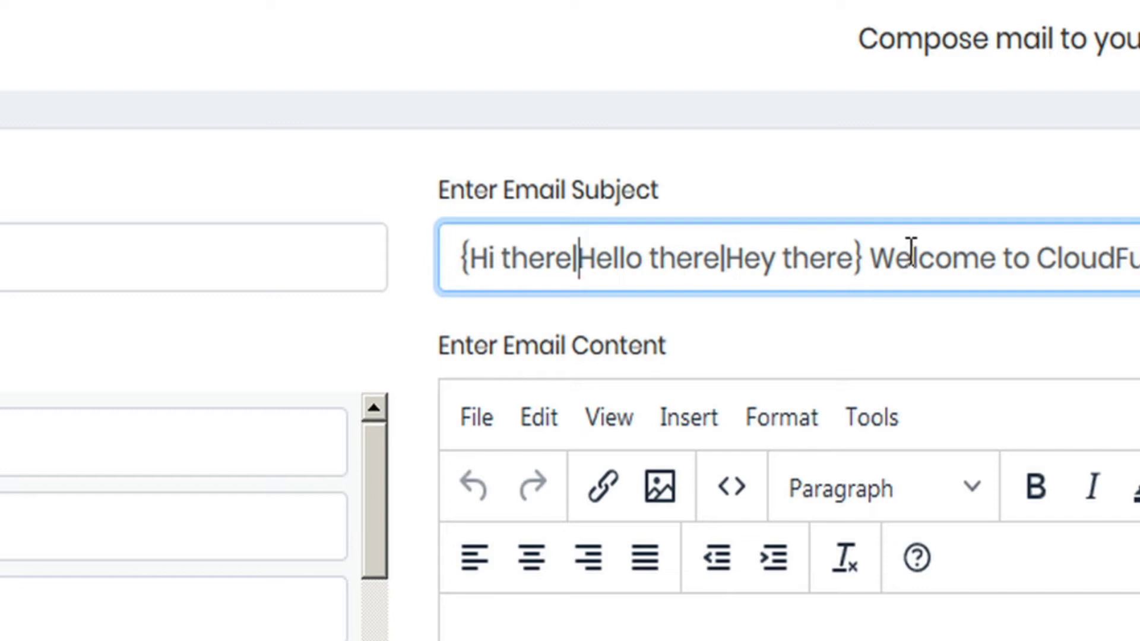
pyautogui.click(580, 258)
pyautogui.moveTo(571, 258); pyautogui.dragTo(463, 258)
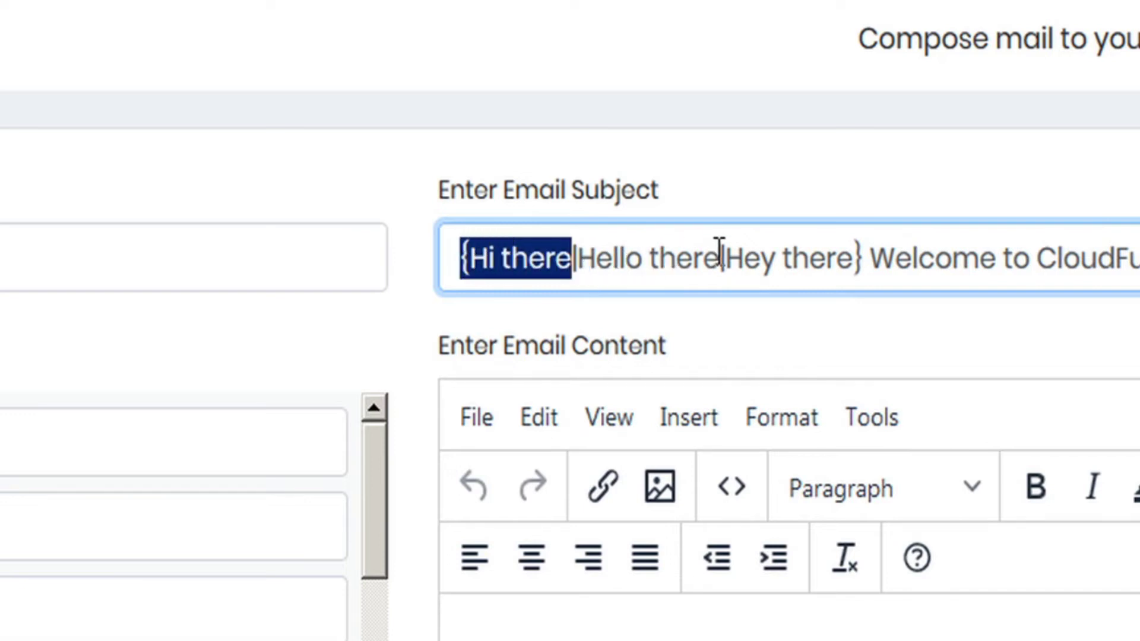
pyautogui.click(575, 258)
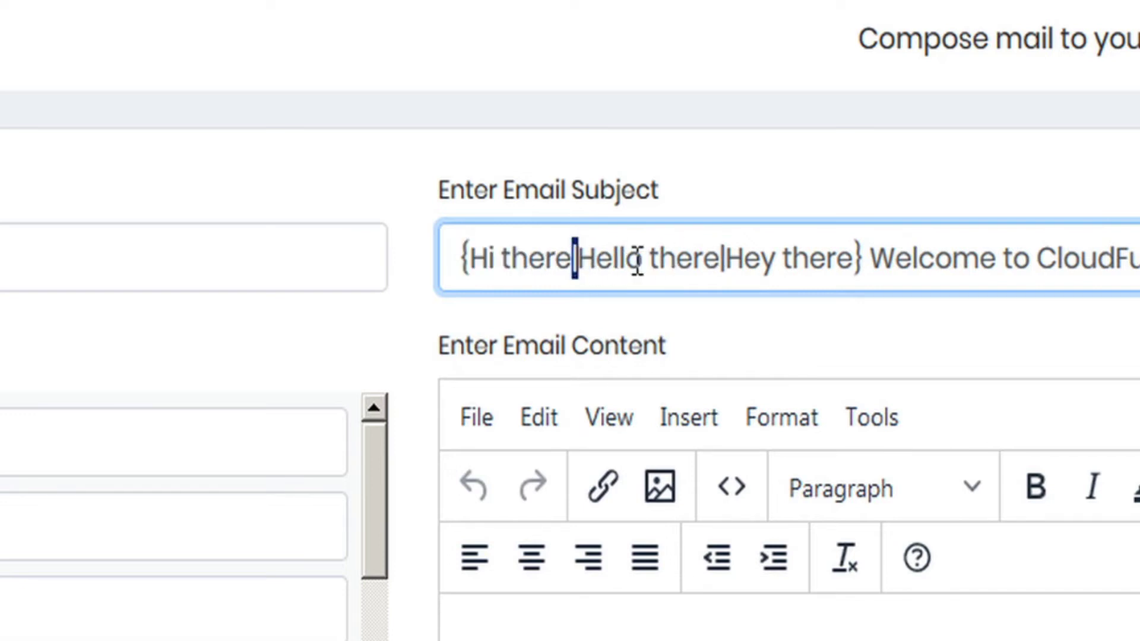
pyautogui.moveTo(719, 259); pyautogui.dragTo(579, 258)
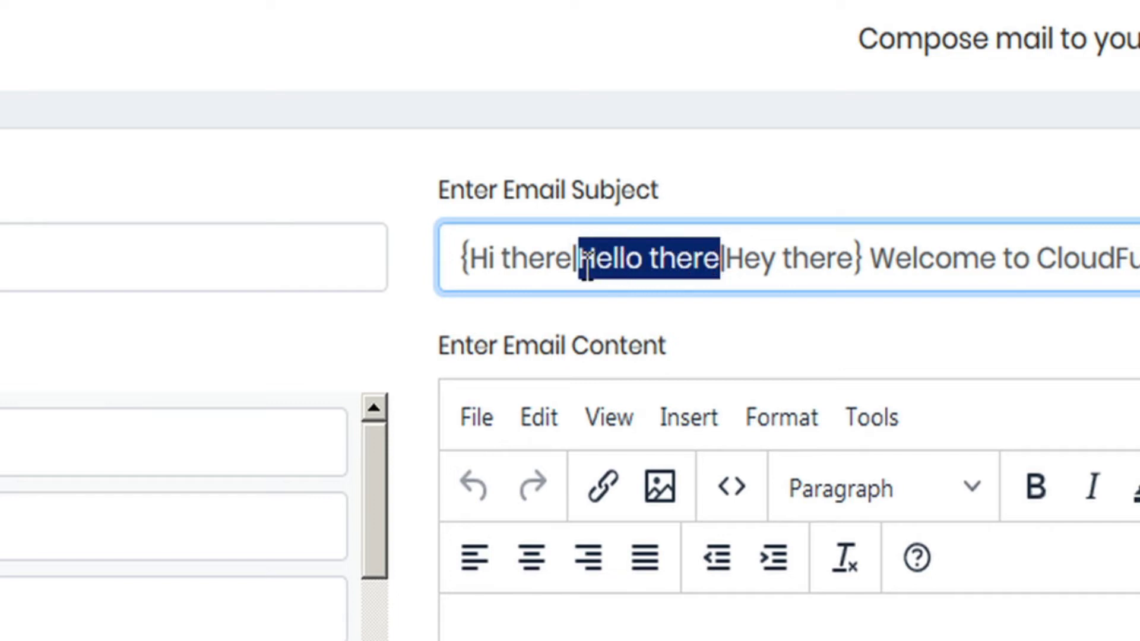
pyautogui.click(729, 260)
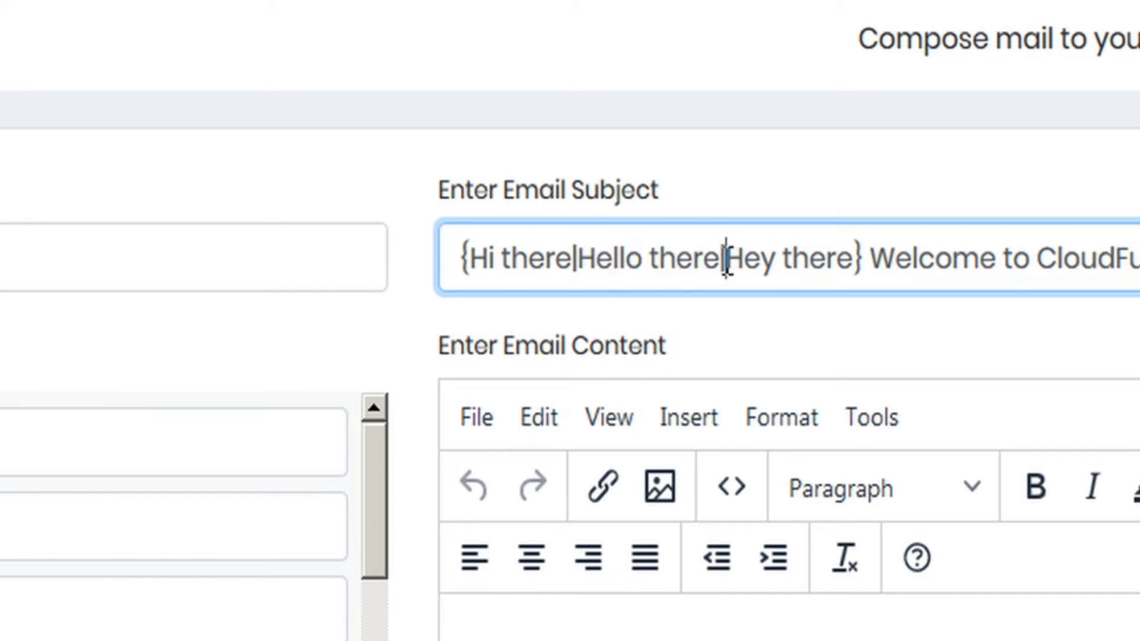
pyautogui.moveTo(856, 261); pyautogui.dragTo(730, 262)
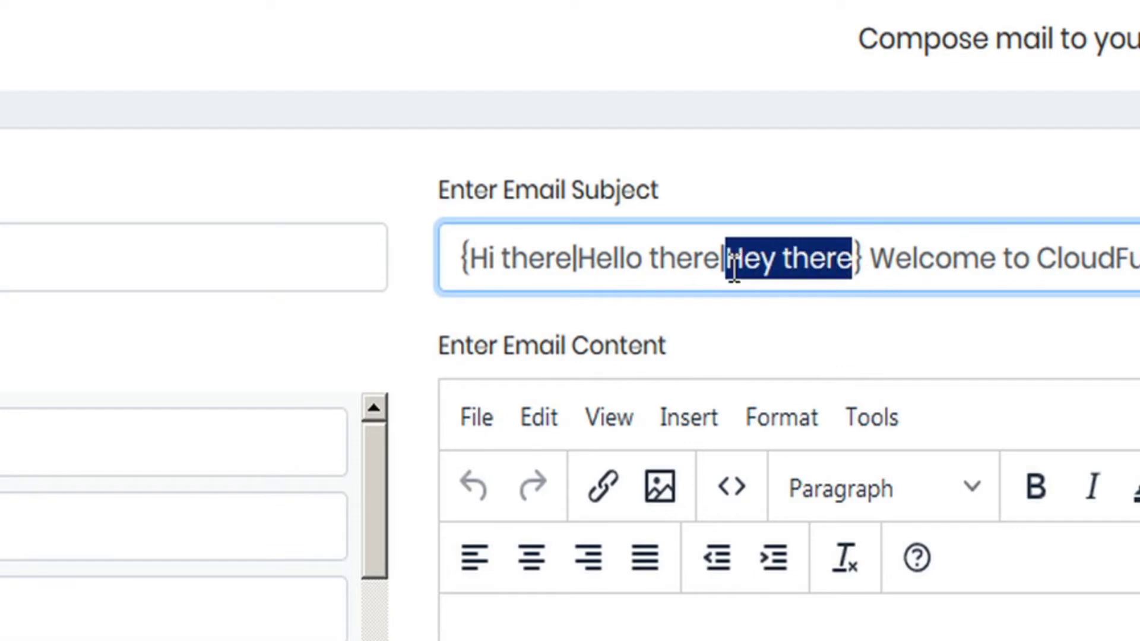
pyautogui.moveTo(862, 260); pyautogui.dragTo(852, 261)
# Step: Insert '!' right after the greeting's closing brace
pyautogui.click(862, 260)
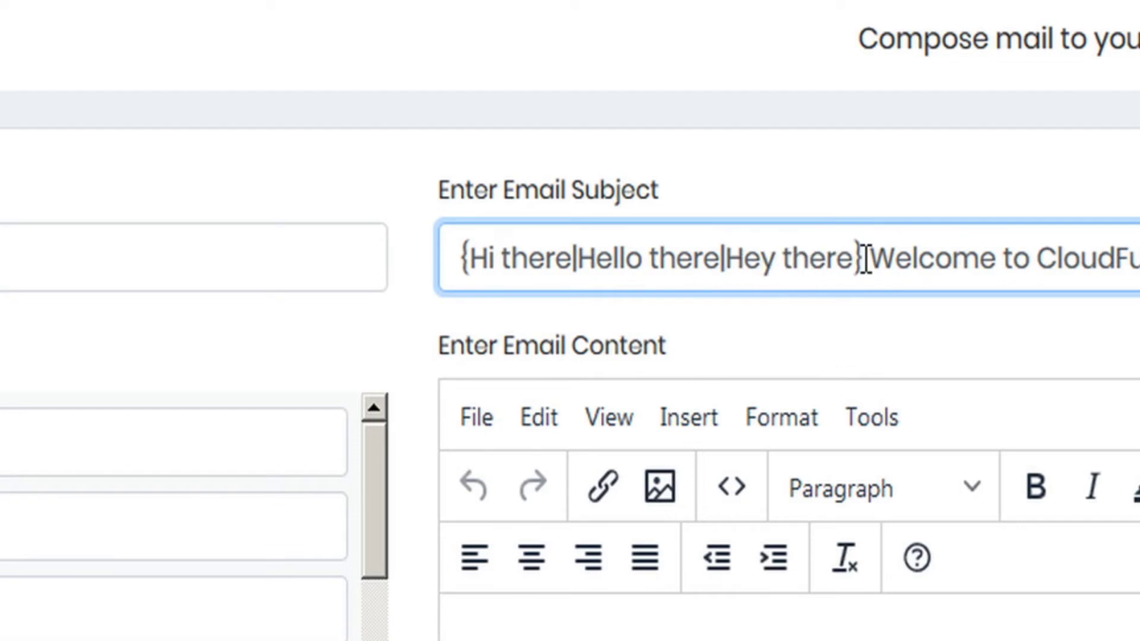
pyautogui.write('!')
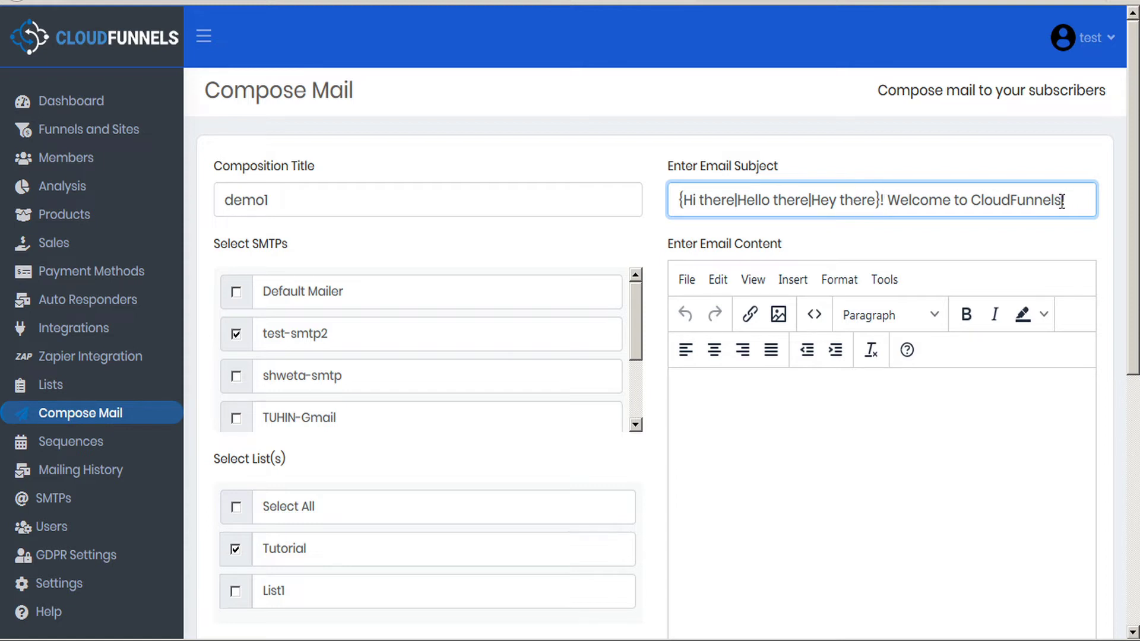
pyautogui.click(734, 445)
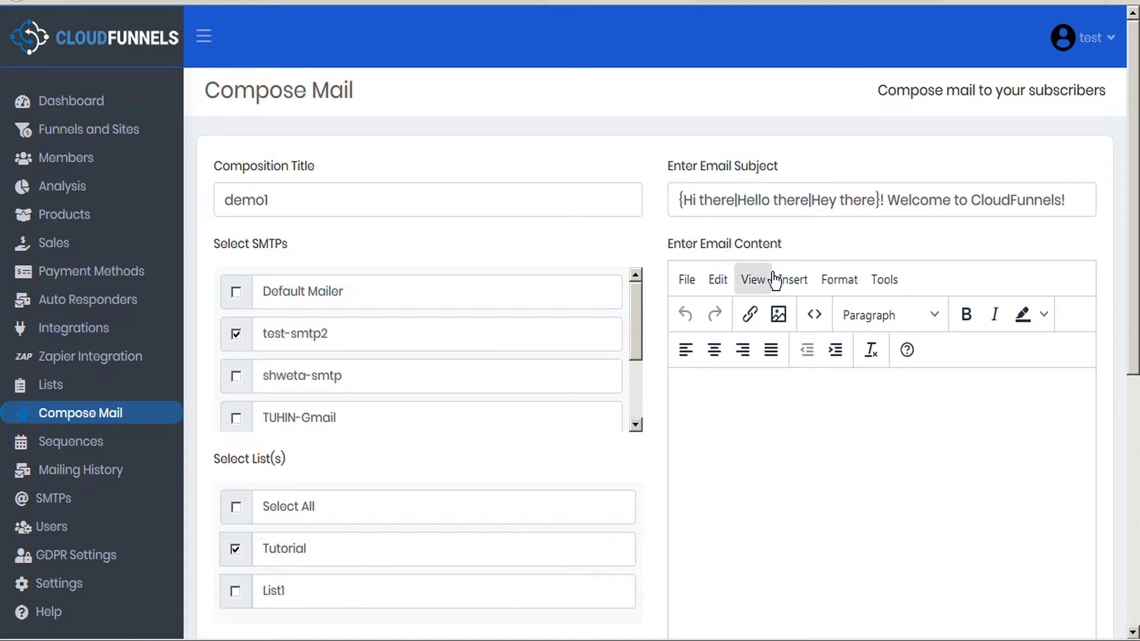
# Step: Browse the body editor's File, Edit, View, Insert and Format menus
pyautogui.click(687, 282)
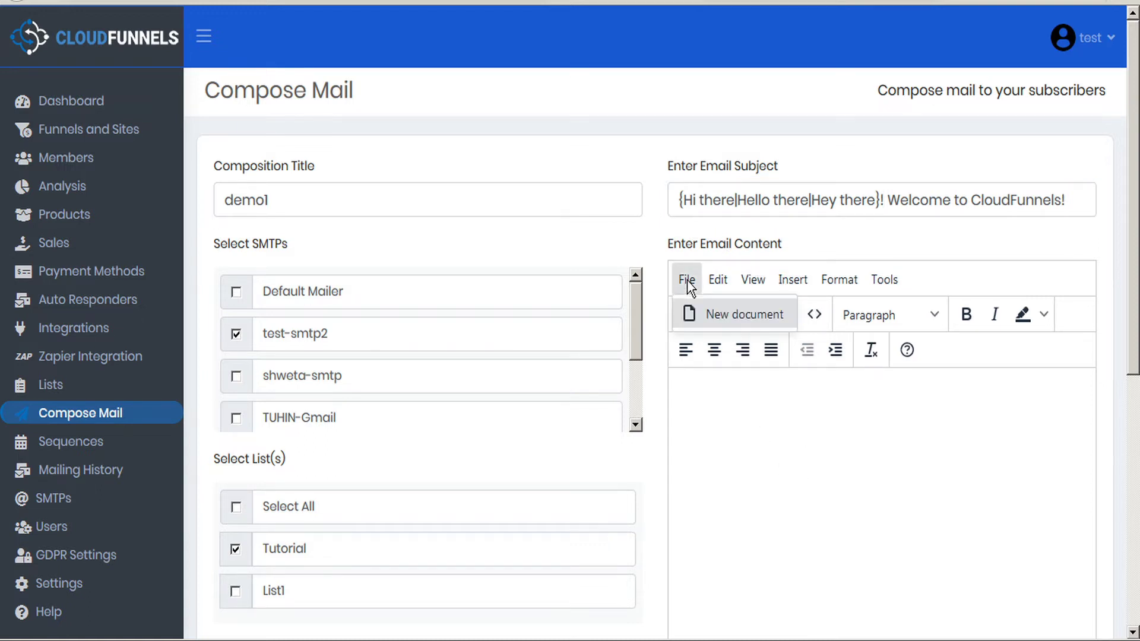
pyautogui.click(718, 283)
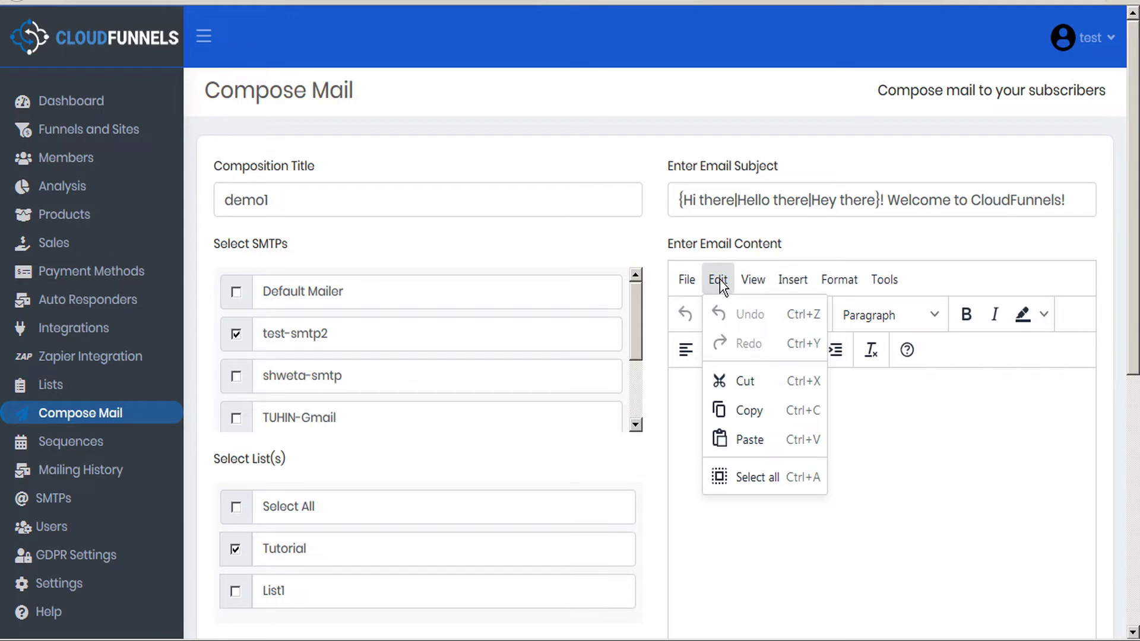
pyautogui.click(753, 282)
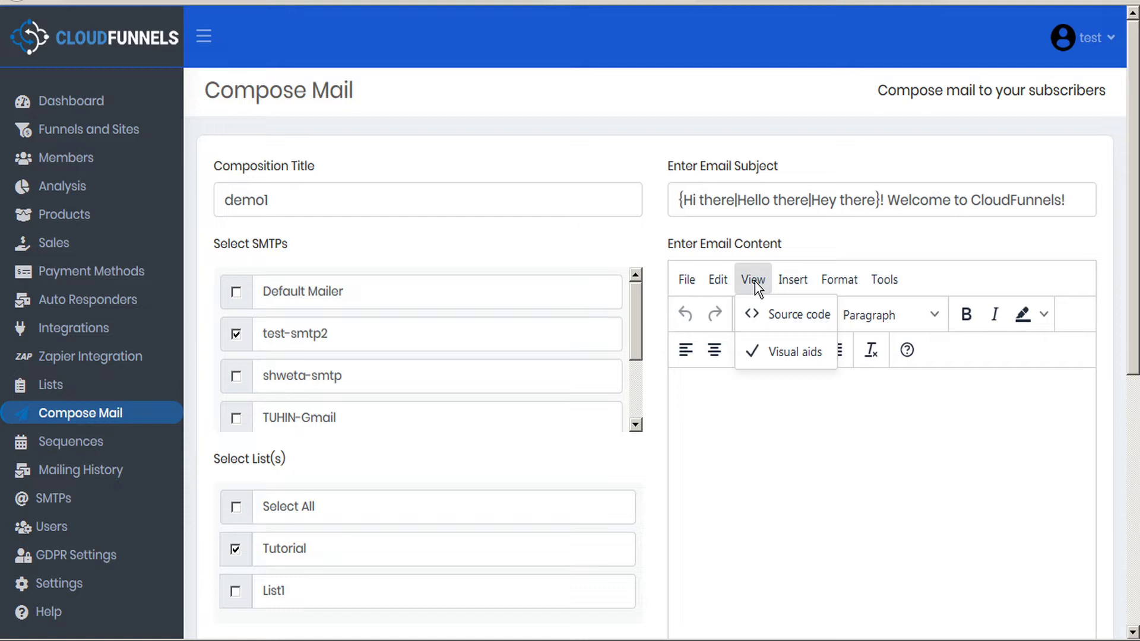
pyautogui.click(793, 283)
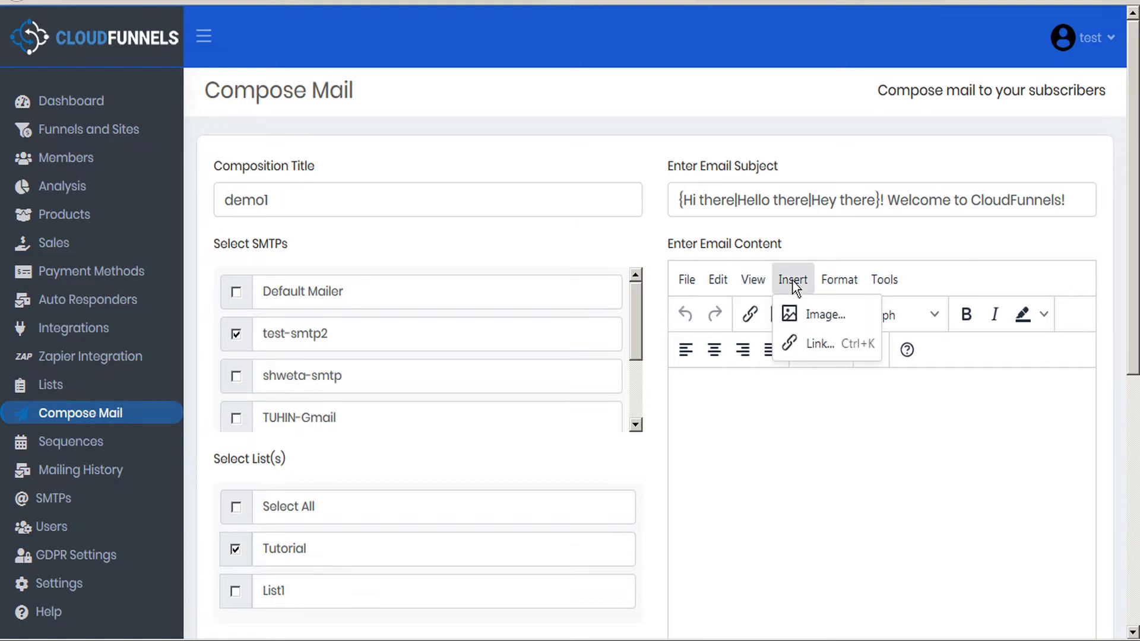
pyautogui.click(846, 284)
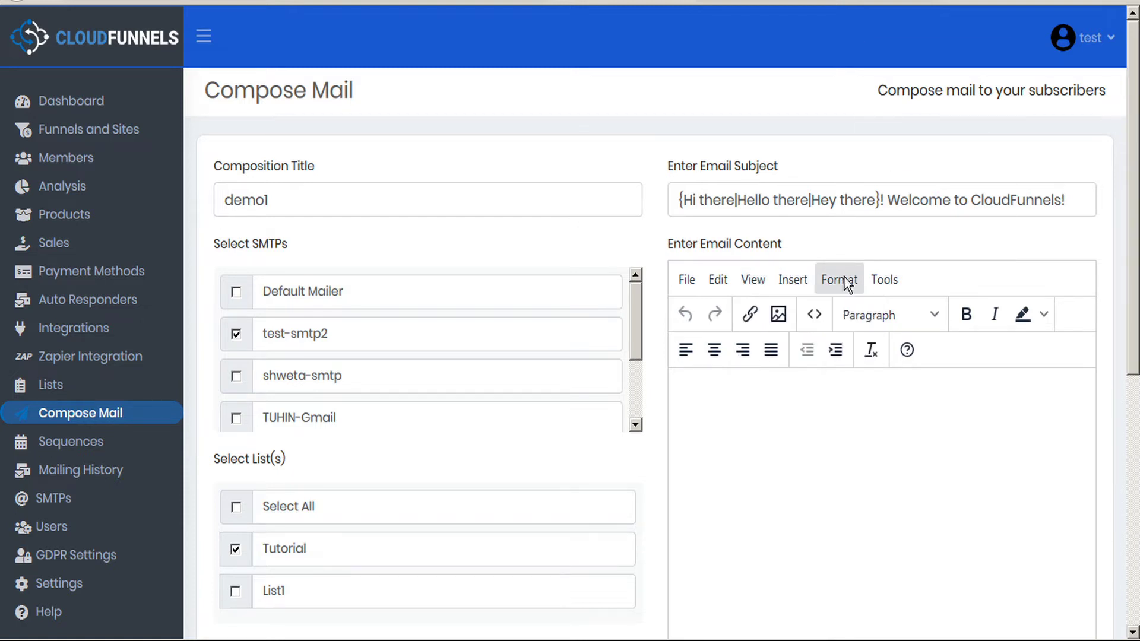
pyautogui.click(847, 283)
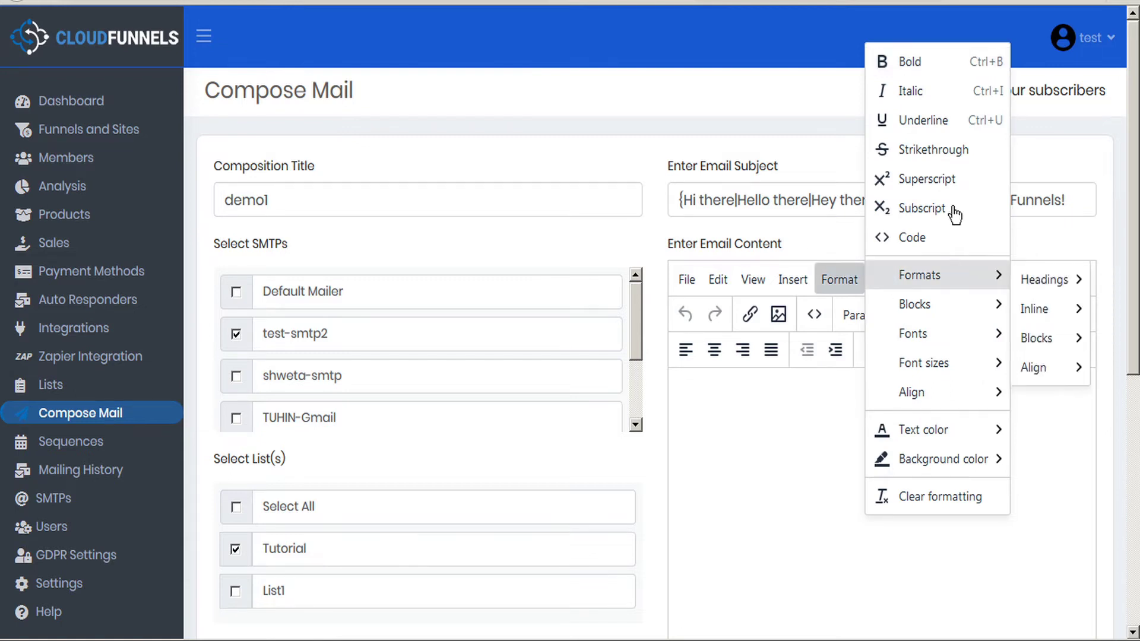
pyautogui.moveTo(925, 334)
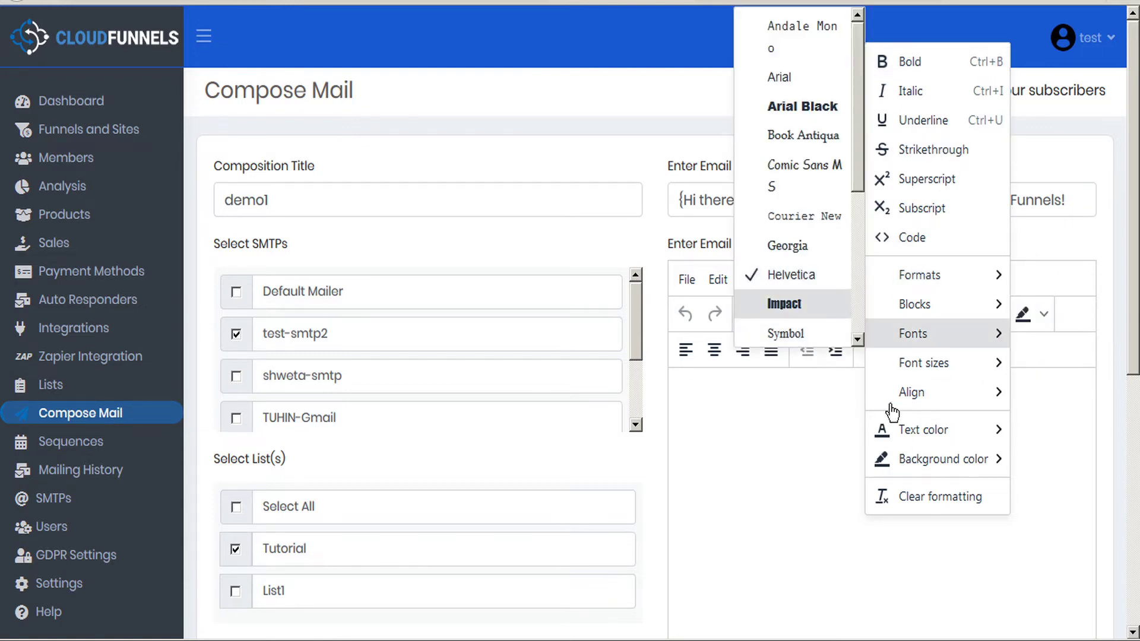
pyautogui.moveTo(923, 429)
pyautogui.click(1121, 539)
# Step: Paste the three-line body with {name}, {email} and a {Thank you|Thanks|Thanks a lot} closing
pyautogui.click(884, 282)
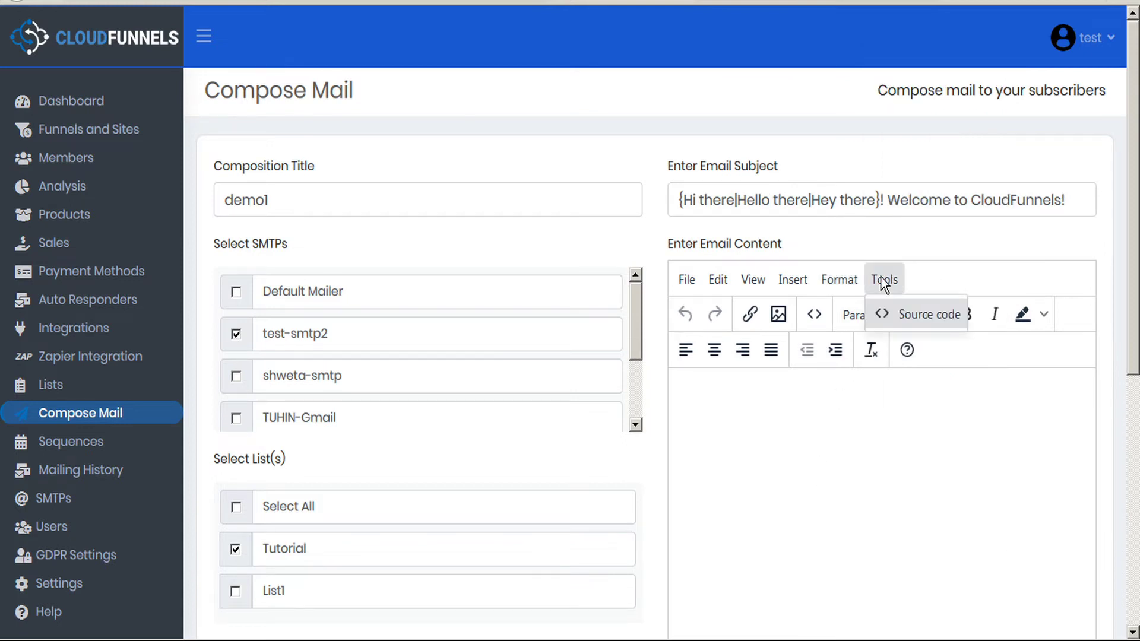
pyautogui.click(884, 282)
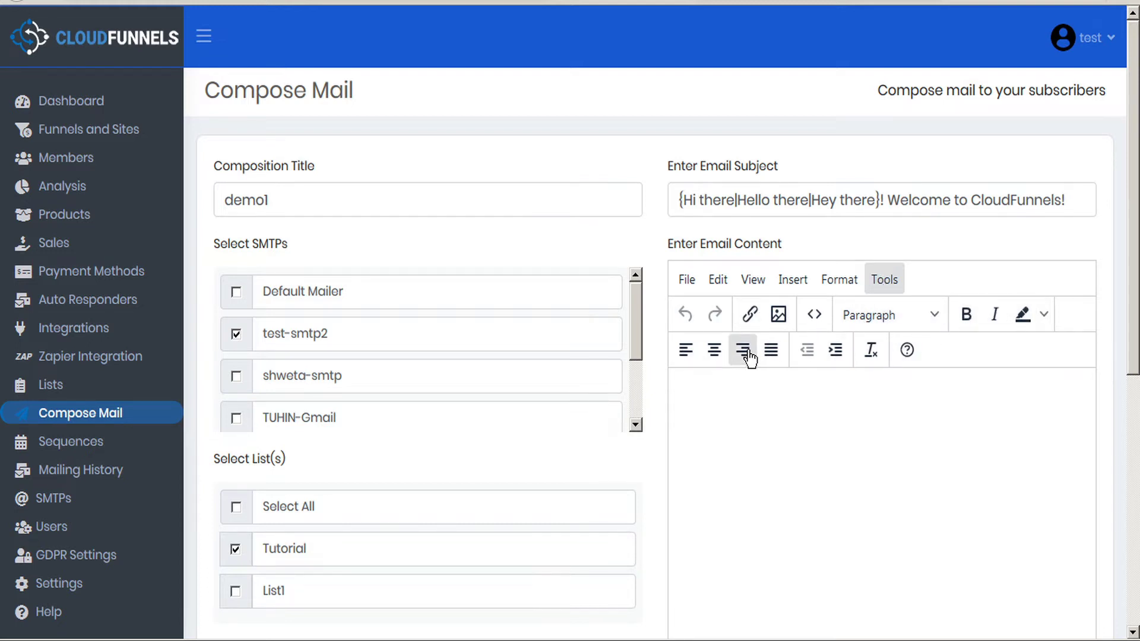
pyautogui.click(684, 401)
pyautogui.write('Nice to meet you, {name}. This is your email we have on file {email}. {Thank you|Thanks|Thanks a lot} for using CloudFunnels!')
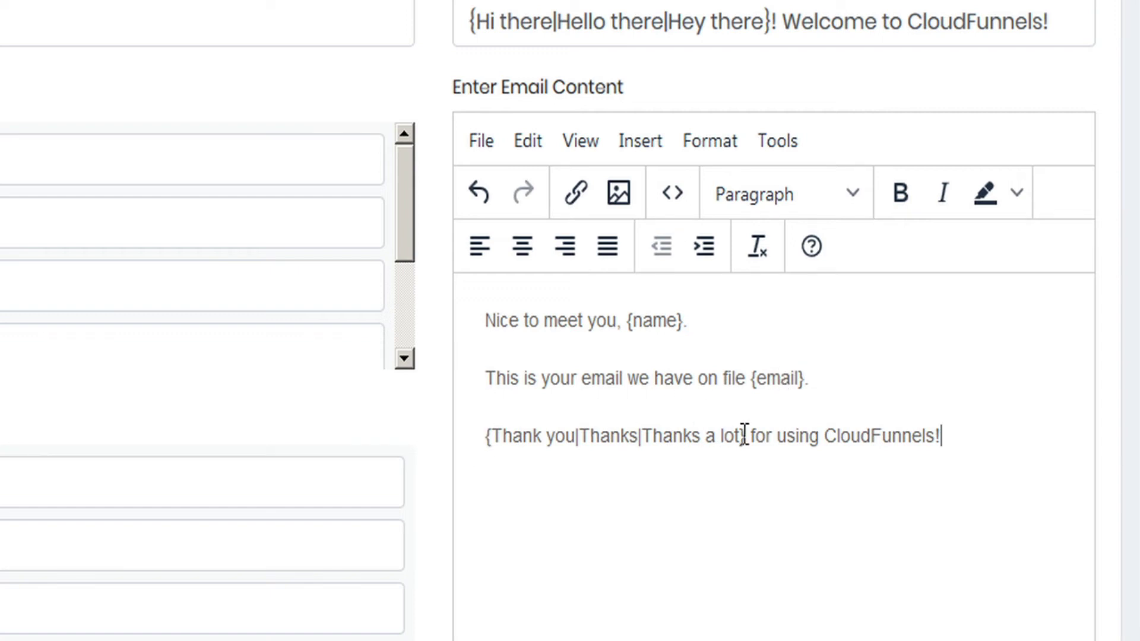
pyautogui.click(577, 438)
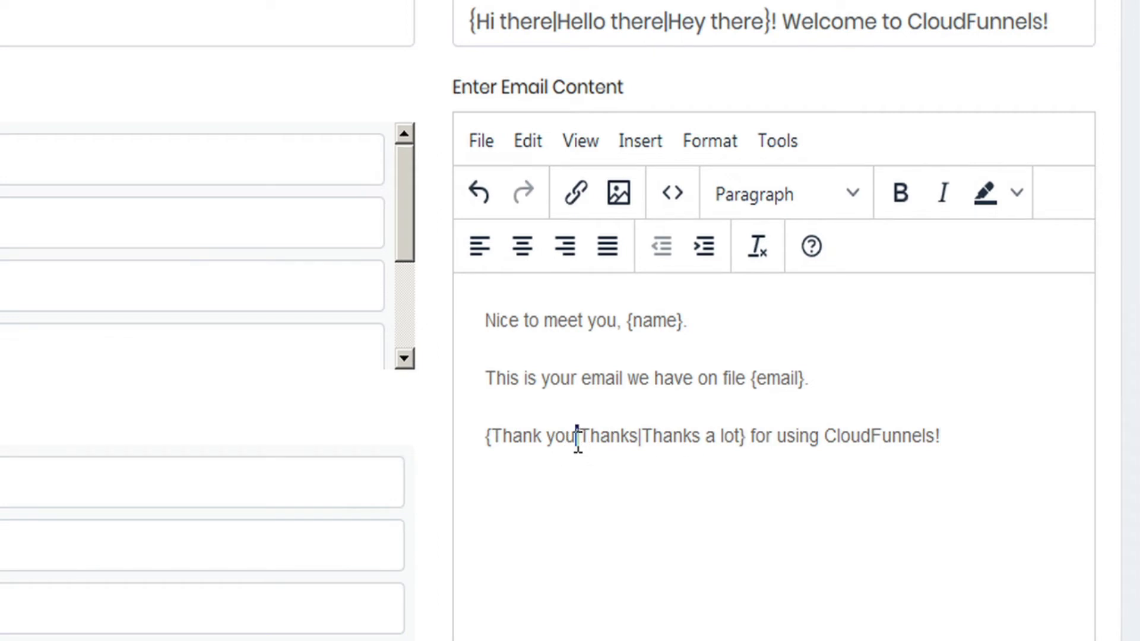
pyautogui.click(639, 436)
pyautogui.click(958, 436)
# Step: Type the nested spintax {{name}|{email}} into the email body
pyautogui.write('{}')
pyautogui.write('{}')
pyautogui.press('Left')
pyautogui.write('name')
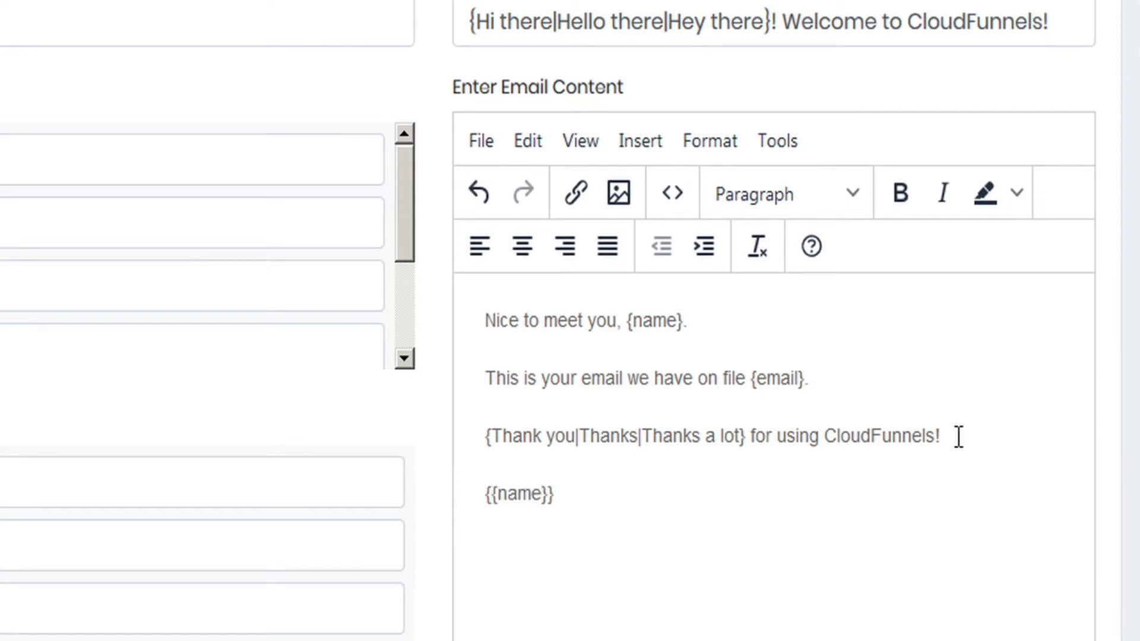
pyautogui.write('|')
pyautogui.write('{}')
pyautogui.write('email')
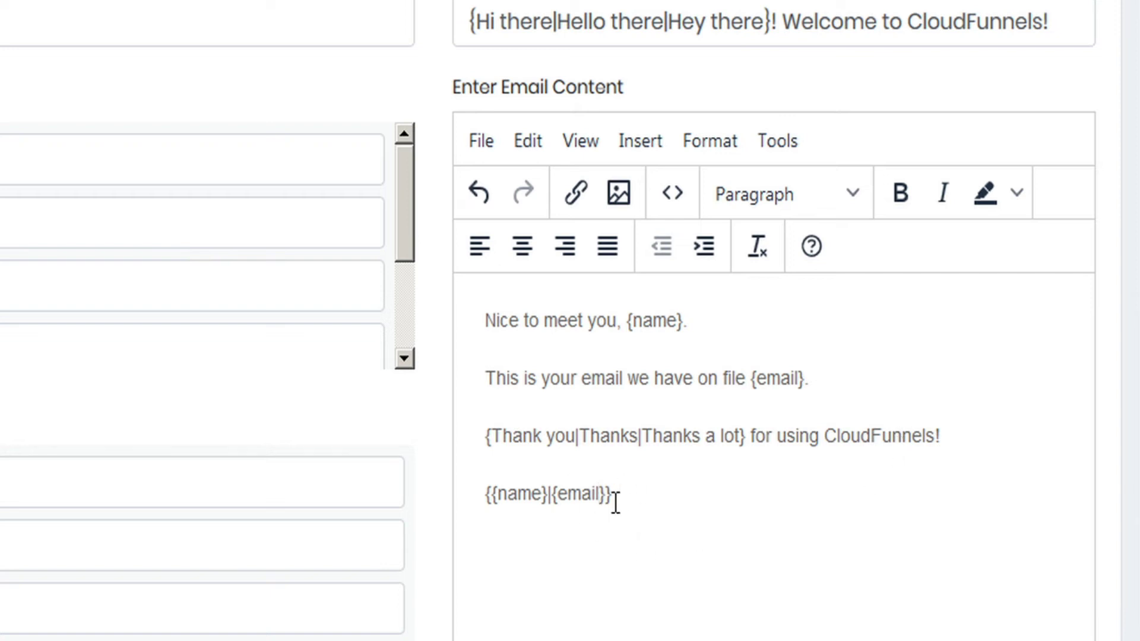
# Step: Highlight the name and email options, then paste the {red|yellow|blue} and {1|2|3|4|5|6} lines
pyautogui.moveTo(616, 504); pyautogui.dragTo(468, 496)
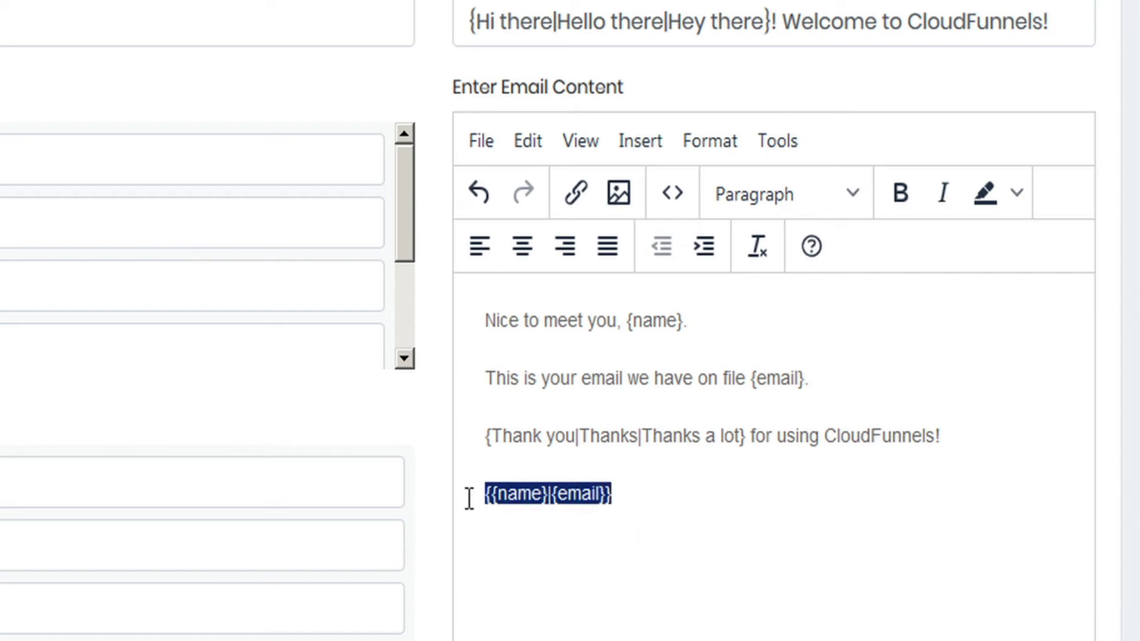
pyautogui.click(517, 519)
pyautogui.moveTo(618, 494); pyautogui.dragTo(476, 493)
pyautogui.click(552, 509)
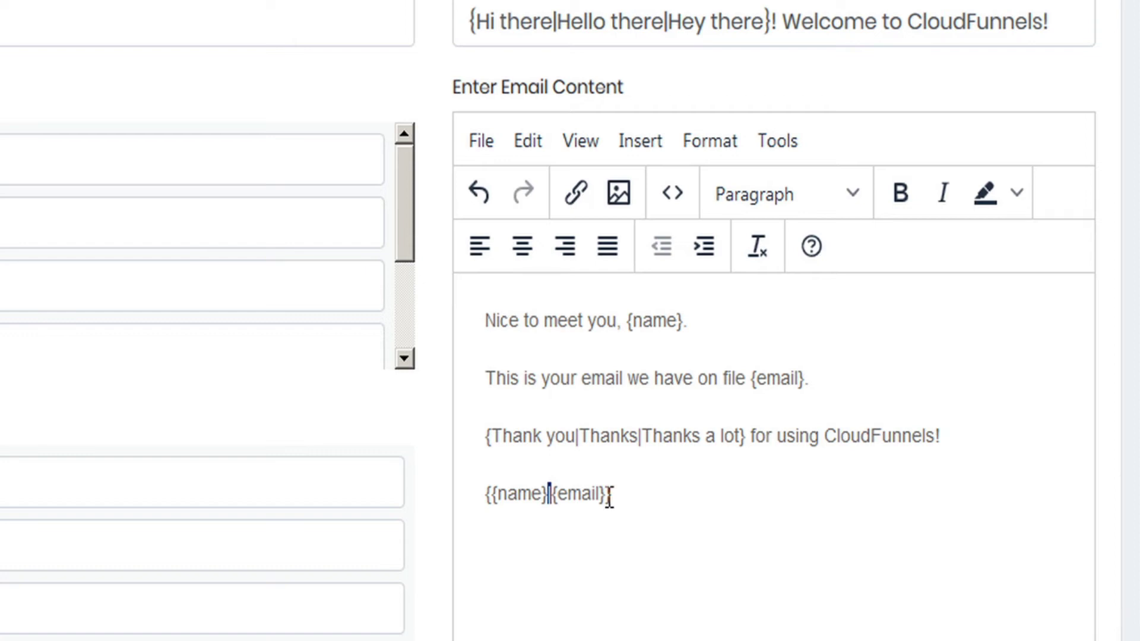
pyautogui.moveTo(610, 497); pyautogui.dragTo(489, 510)
pyautogui.click(509, 496)
pyautogui.moveTo(547, 496); pyautogui.dragTo(497, 502)
pyautogui.moveTo(607, 495); pyautogui.dragTo(559, 496)
pyautogui.click(638, 490)
pyautogui.write('Your random favourite colour is {red|yellow|blue}. Your random Dice Roll is {1|2|3|4|5|6}. If you rolled 4, 5, or 6, you win!')
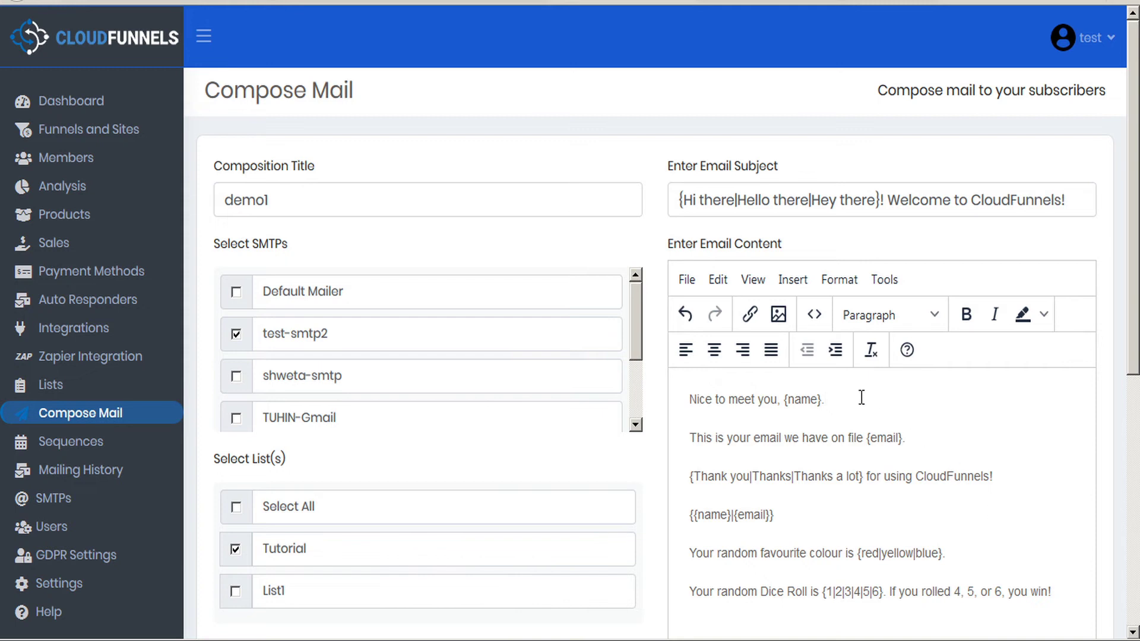
# Step: Make the greeting line 'Nice to meet you, {name}.' bold and italic
pyautogui.moveTo(853, 402); pyautogui.dragTo(646, 406)
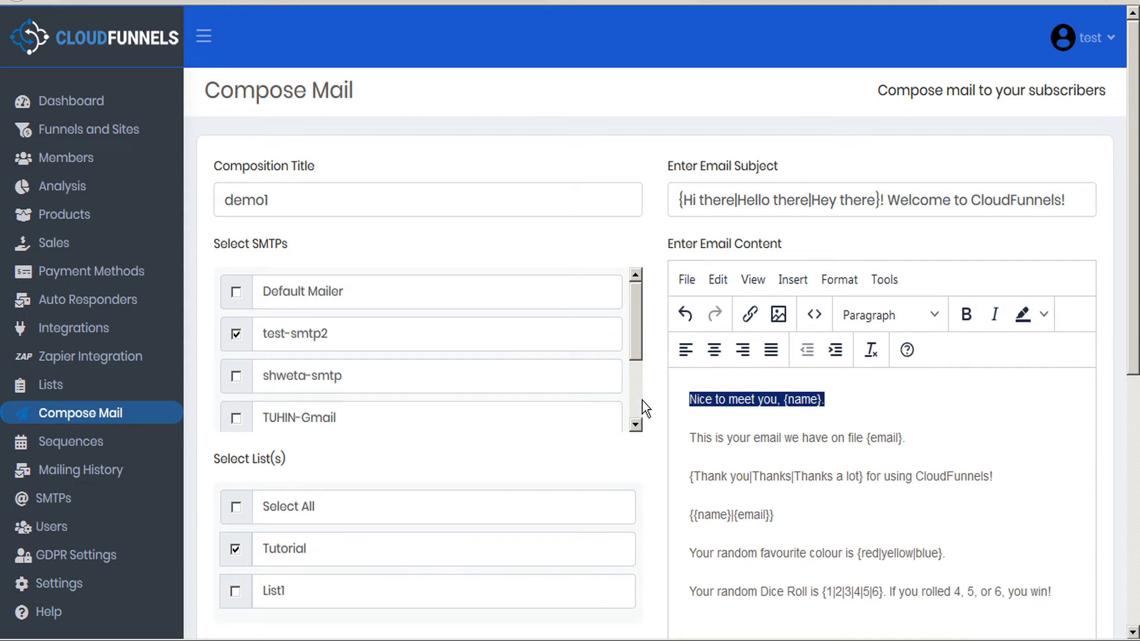
pyautogui.click(966, 314)
pyautogui.click(994, 315)
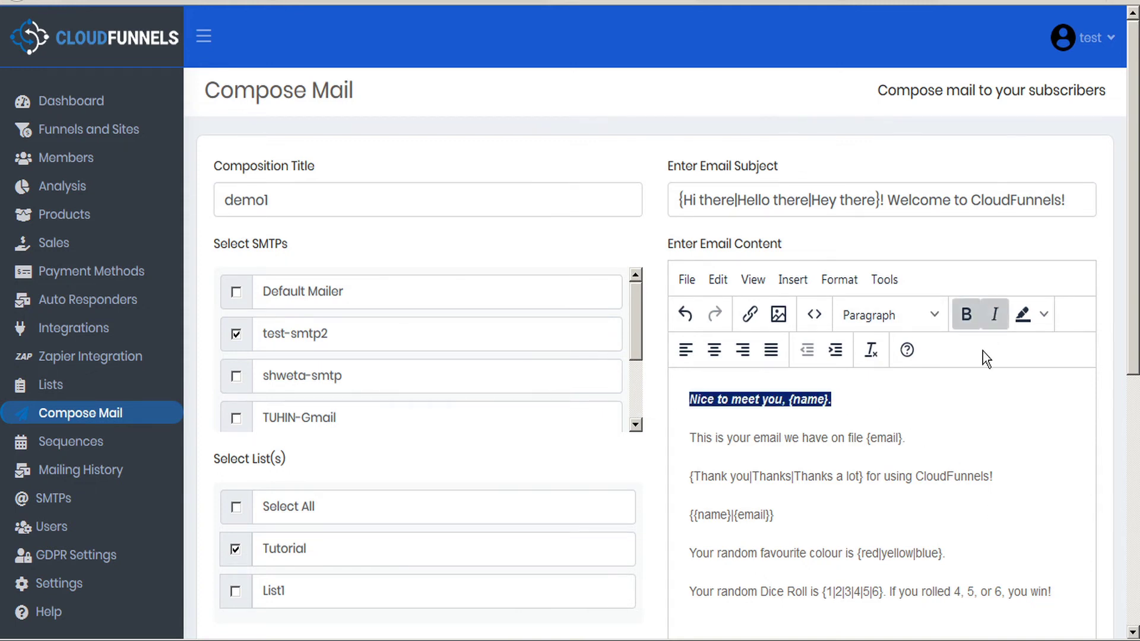
pyautogui.click(981, 401)
# Step: Paste 'Click here to {unsubscribe}unsubscribe{/unsubscribe}.' as the unsubscription message
pyautogui.scroll(-5, 981, 401)
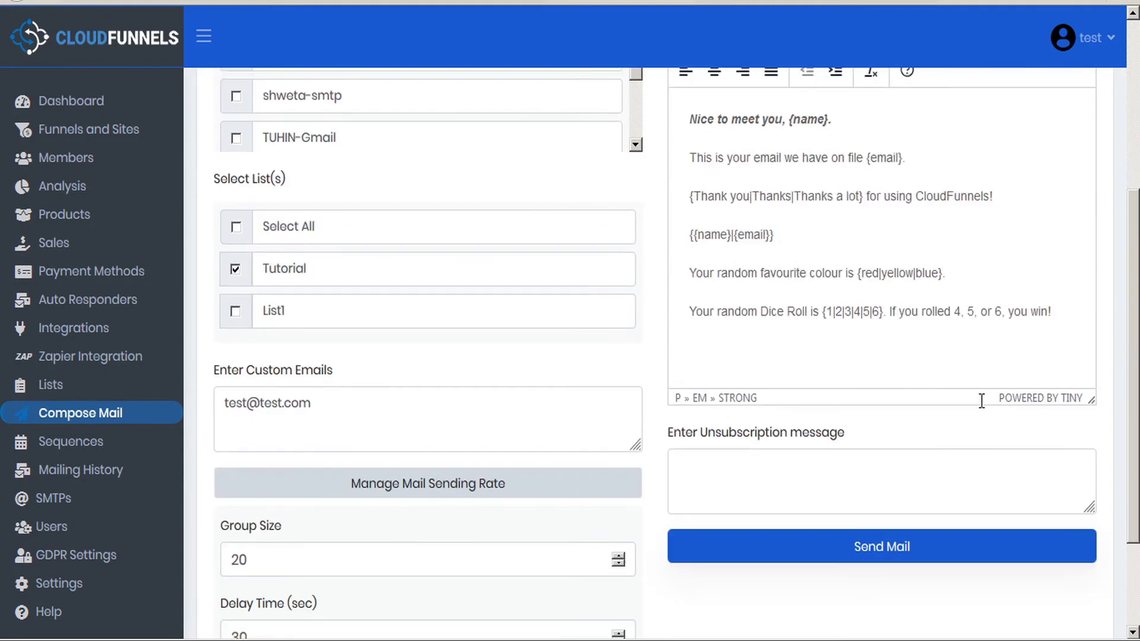
pyautogui.click(718, 478)
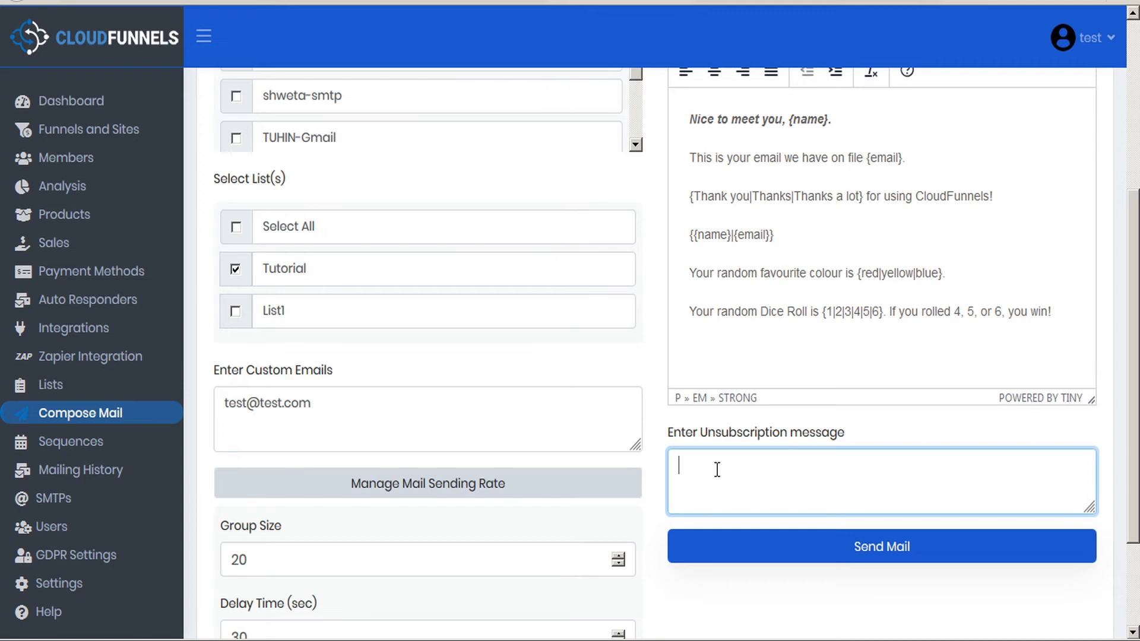
pyautogui.write('Click here to {unsubscribe}unsubscribe{/unsubscribe}.')
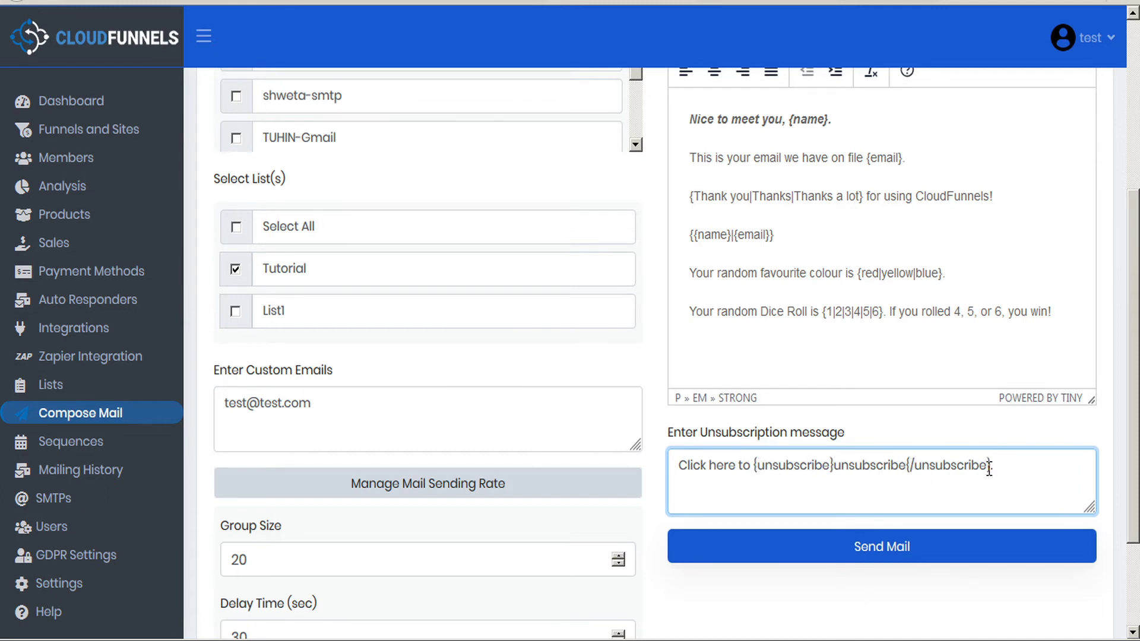
pyautogui.moveTo(906, 466); pyautogui.dragTo(834, 469)
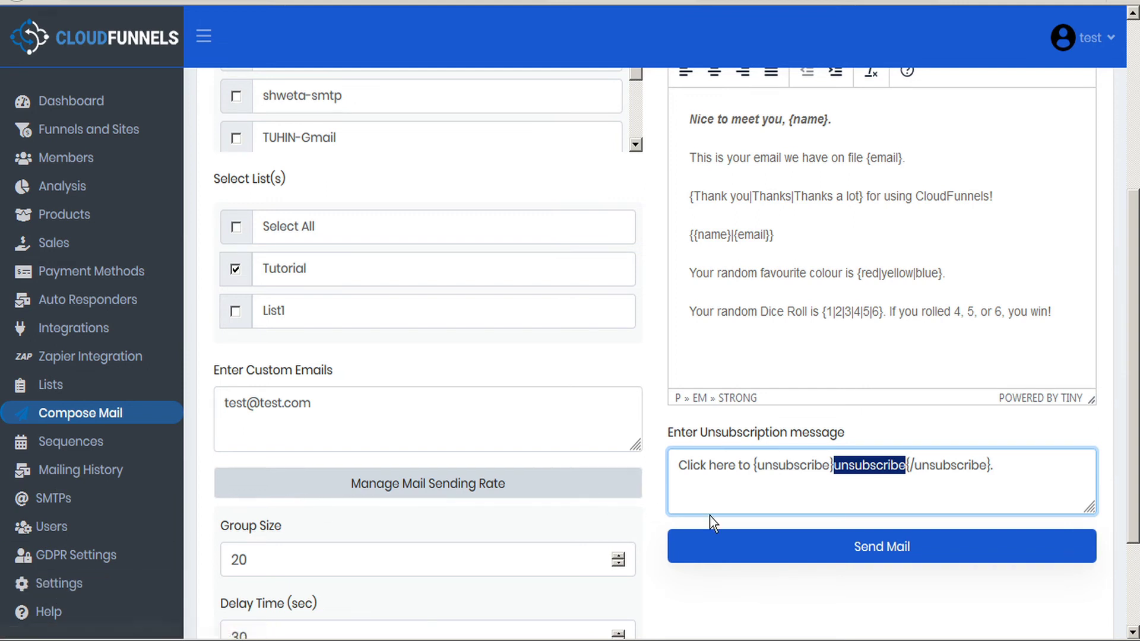
pyautogui.scroll(-2, 698, 496)
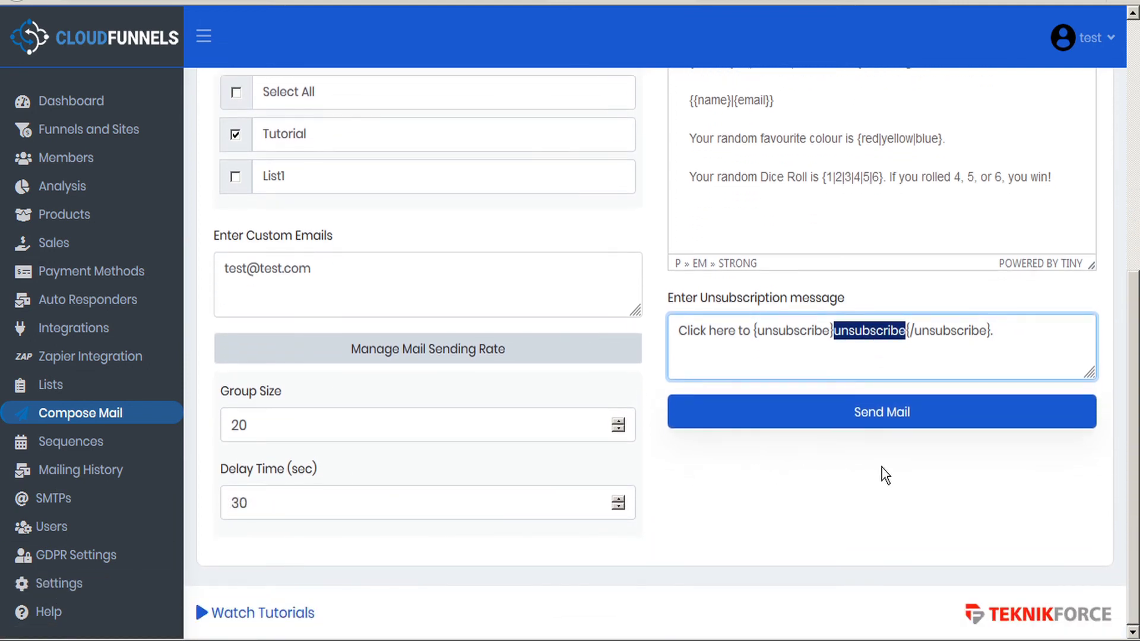
# Step: Send the composed mail and confirm the tally reads Total 2, Sent 2, Pending 0
pyautogui.click(886, 423)
pyautogui.click(884, 418)
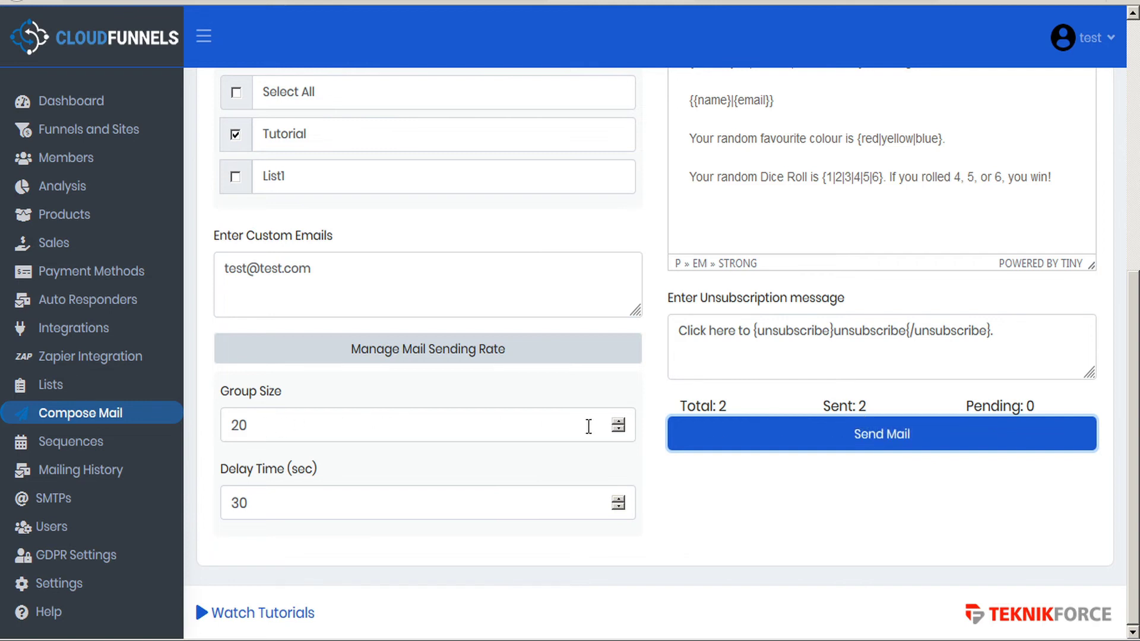
pyautogui.scroll(3, 572, 356)
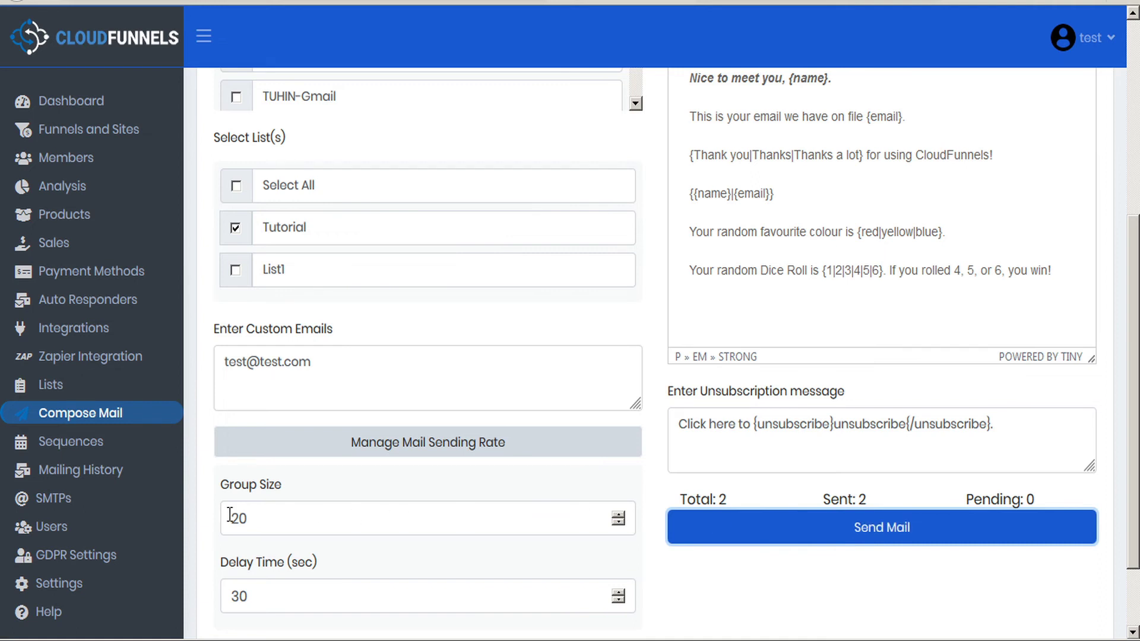
pyautogui.scroll(5, 279, 515)
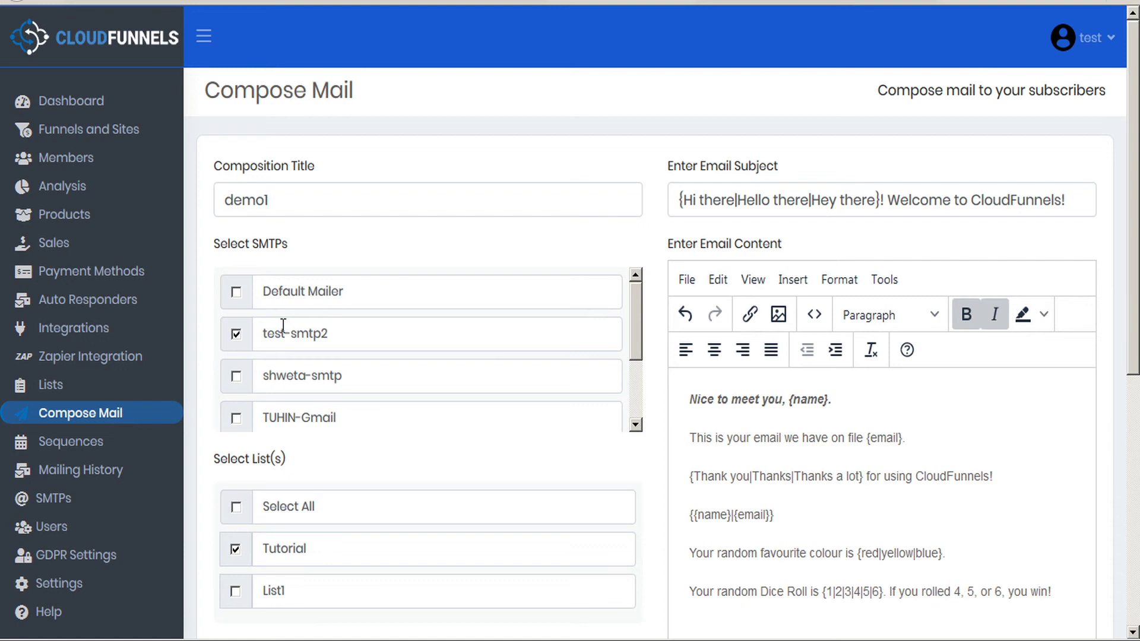
pyautogui.moveTo(633, 322); pyautogui.dragTo(636, 294)
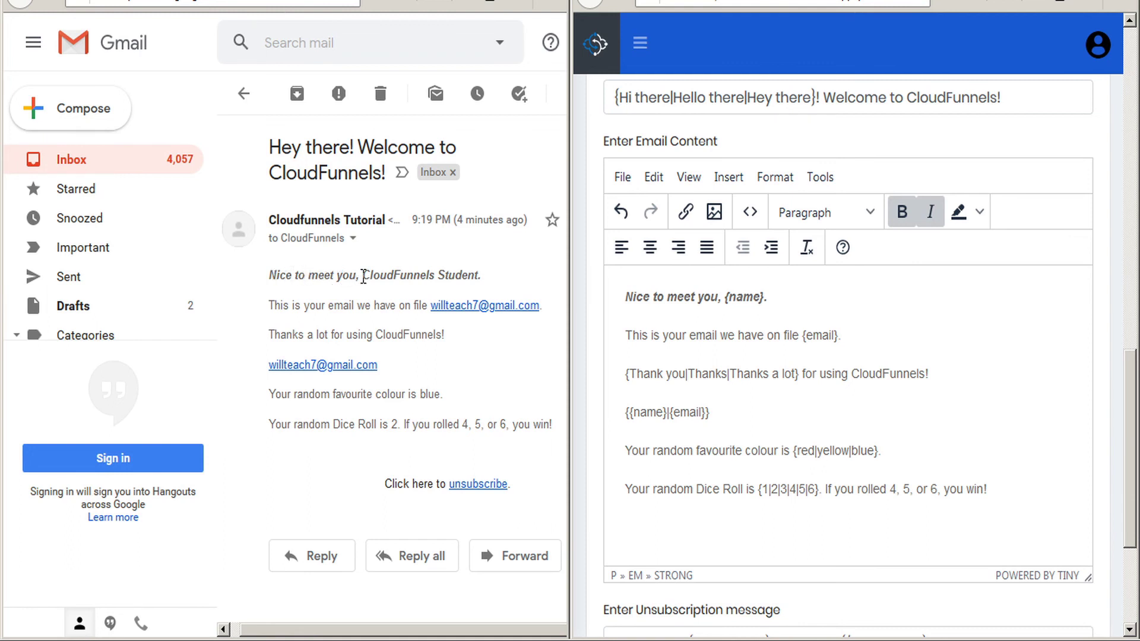
# Step: Match the recipient's resolved name and email address against the template's {email} shortcode
pyautogui.moveTo(365, 275); pyautogui.dragTo(479, 277)
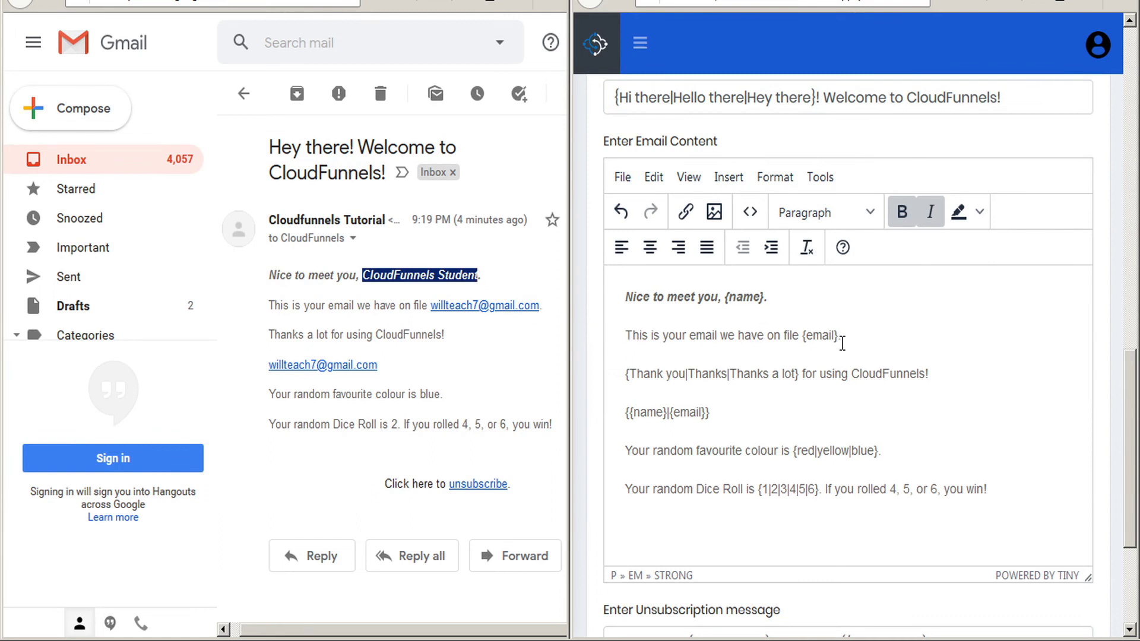
pyautogui.doubleClick(814, 341)
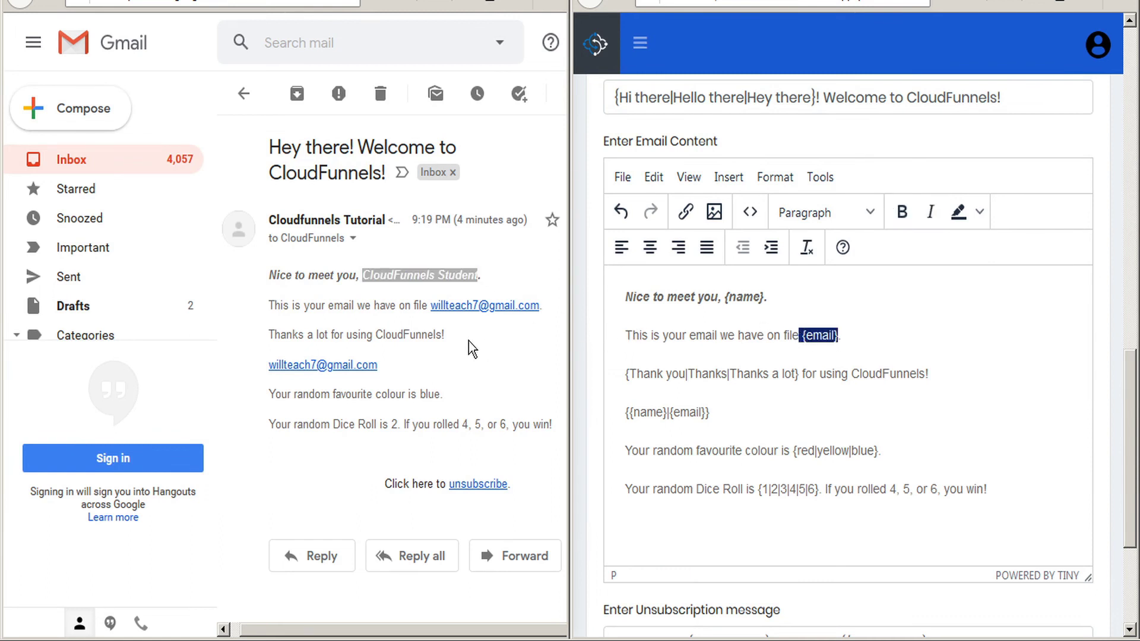
pyautogui.click(421, 306)
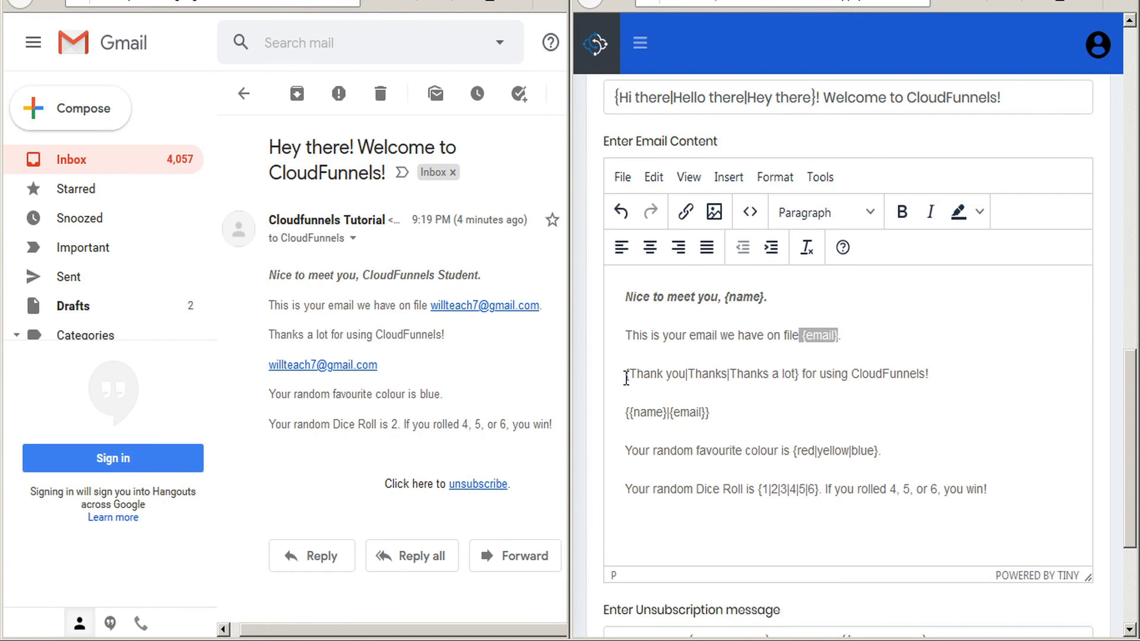
# Step: Compare the {Thank you|Thanks|Thanks a lot} spintax with the received 'Thanks a lot' wording
pyautogui.moveTo(626, 378); pyautogui.dragTo(804, 378)
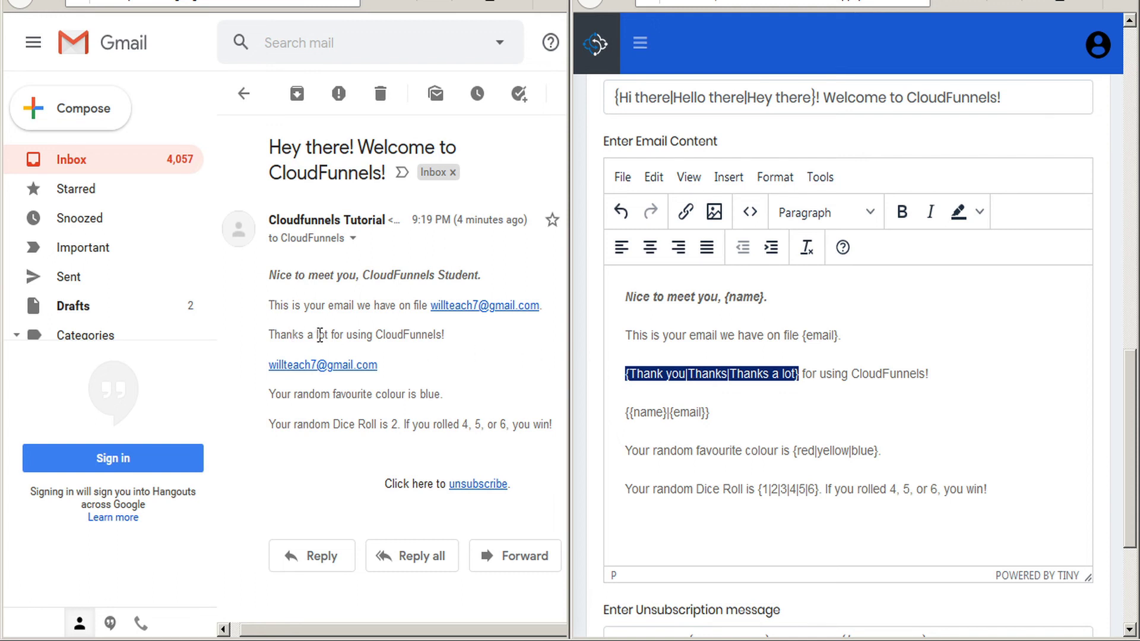
pyautogui.moveTo(327, 336); pyautogui.dragTo(268, 220)
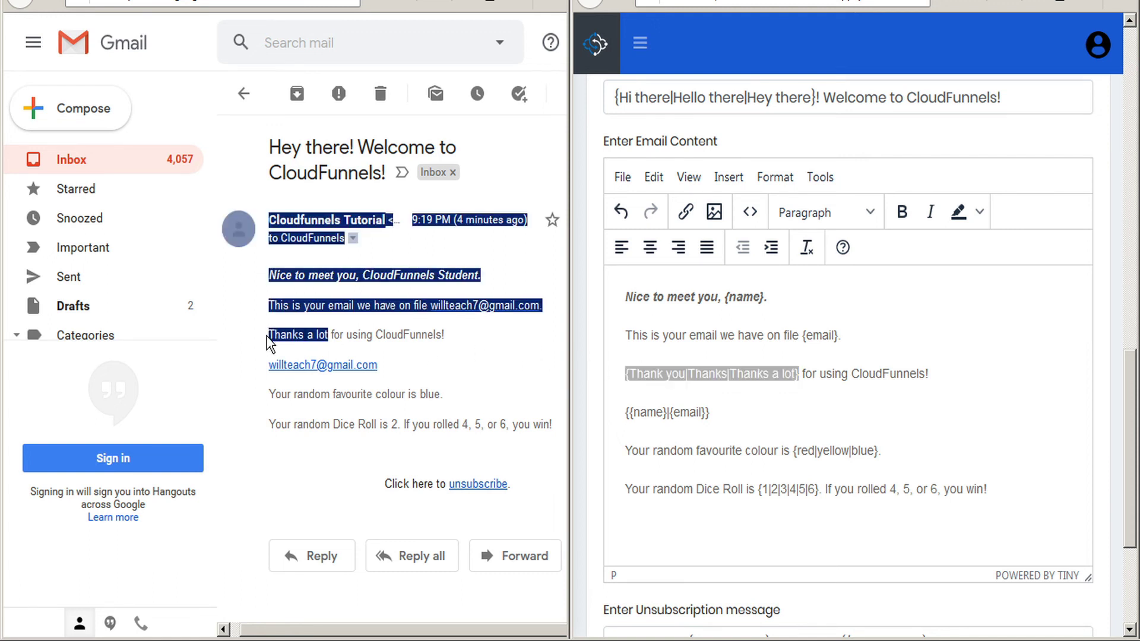
pyautogui.click(308, 340)
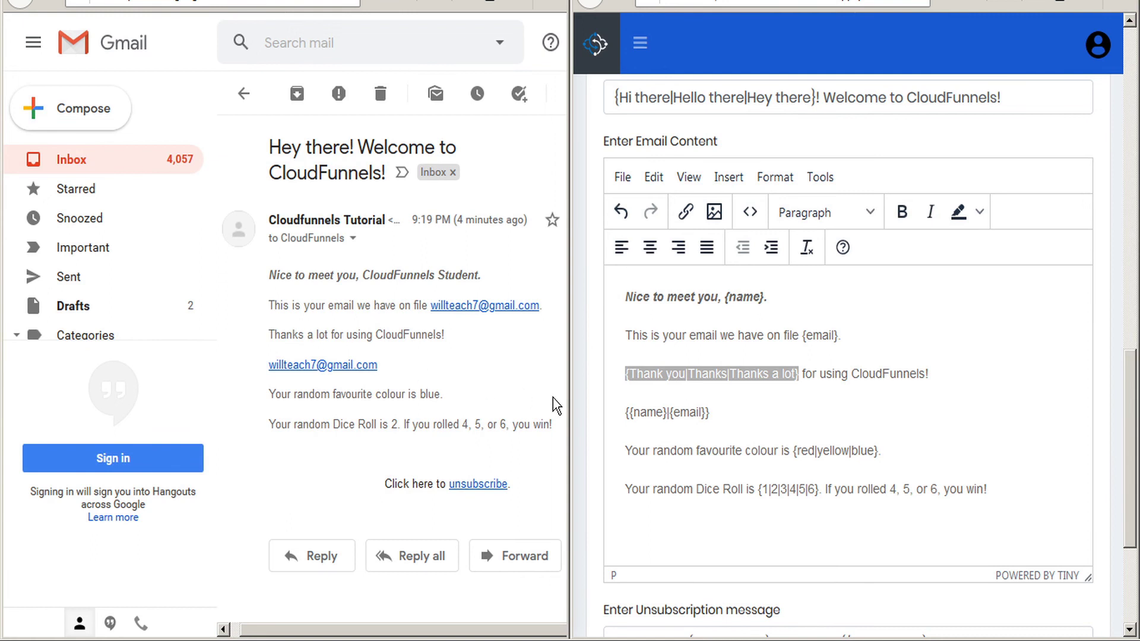
pyautogui.moveTo(713, 416); pyautogui.dragTo(613, 416)
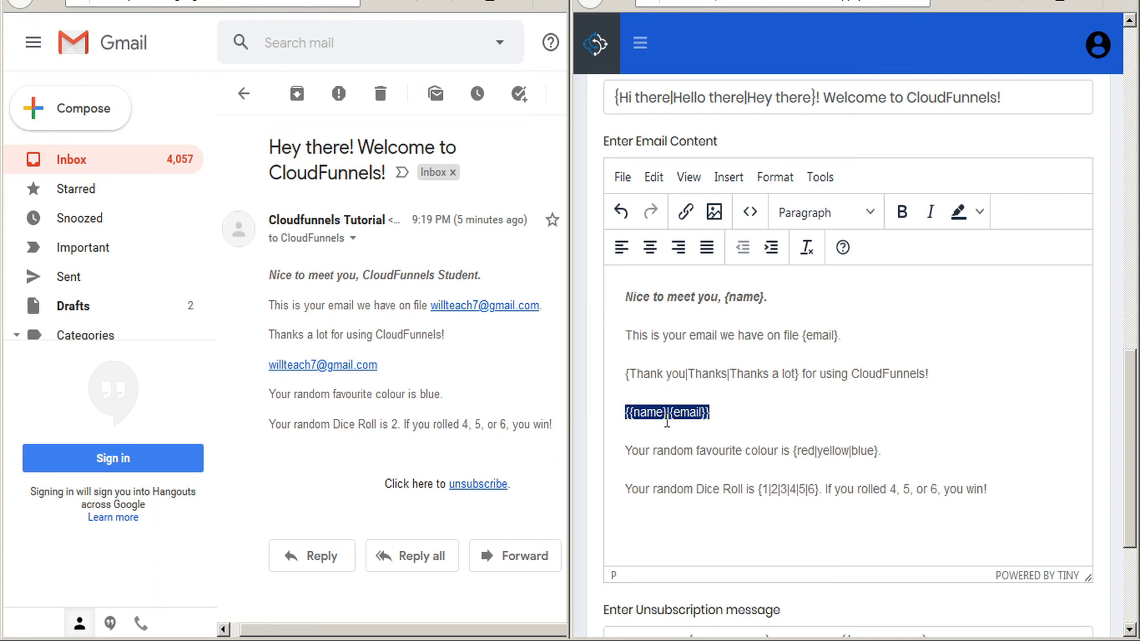
pyautogui.moveTo(667, 419); pyautogui.dragTo(625, 419)
pyautogui.doubleClick(689, 412)
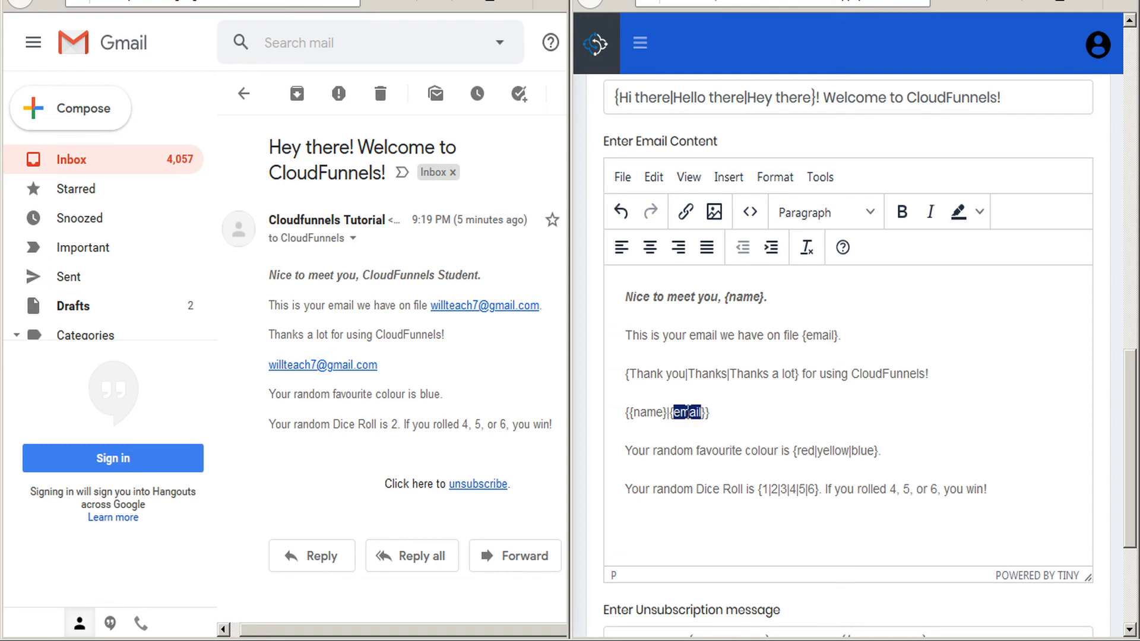
pyautogui.click(684, 449)
pyautogui.moveTo(627, 453); pyautogui.dragTo(781, 447)
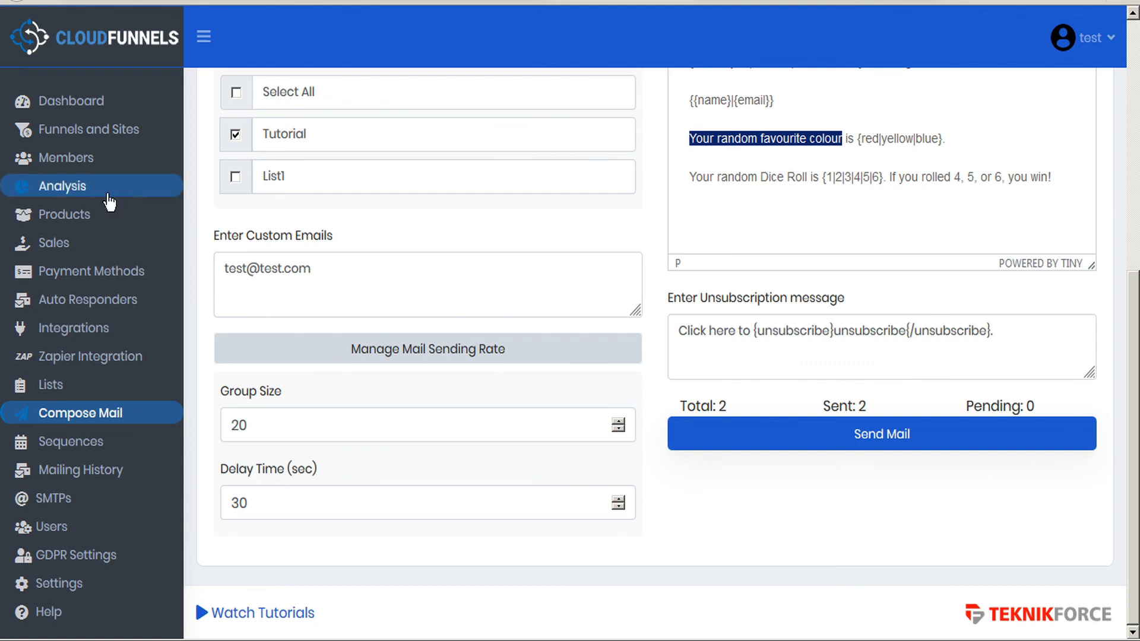
# Step: Open Mailing History to see demo1 listed with 2 sent mails and one open
pyautogui.click(97, 473)
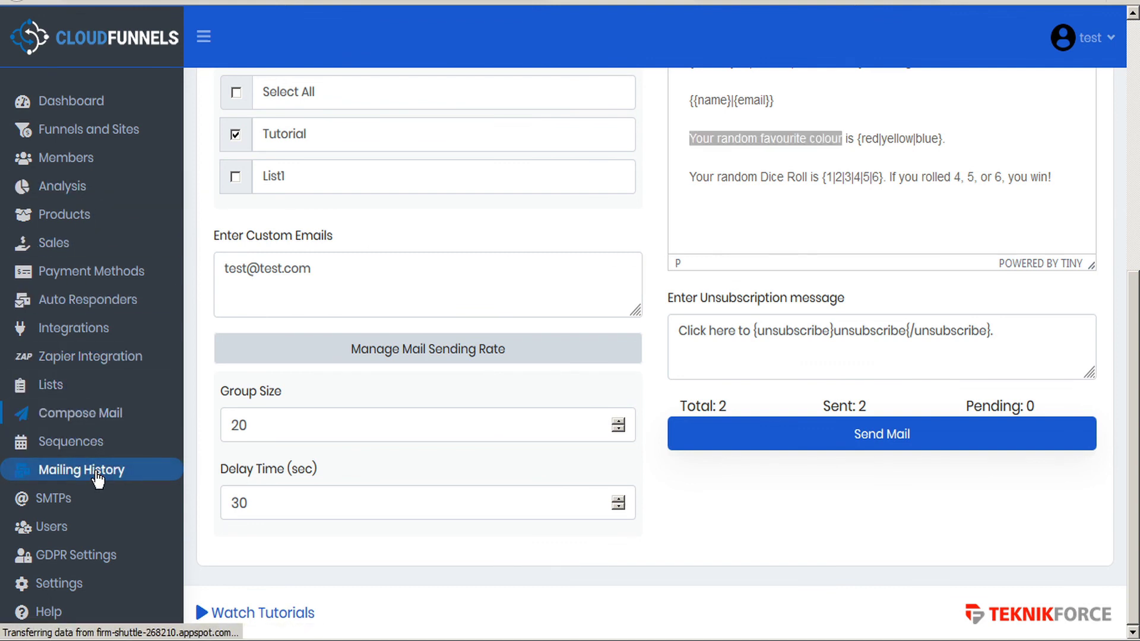